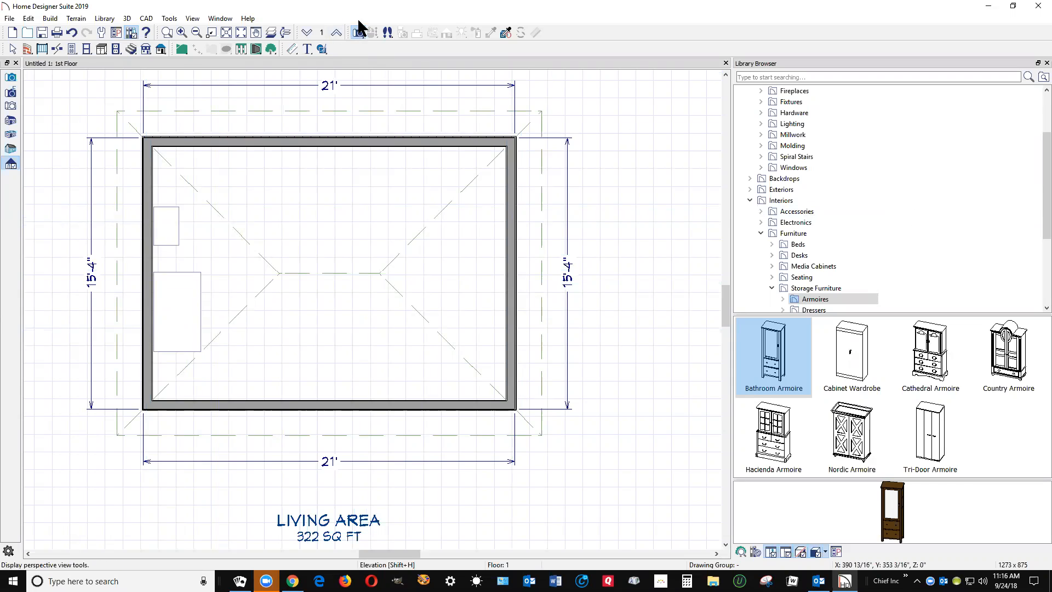
# Step: Create a full camera view and a wall elevation, both looking from inside the room toward the wall with the desk and armoire
pyautogui.click(358, 32)
pyautogui.moveTo(503, 289); pyautogui.dragTo(74, 297)
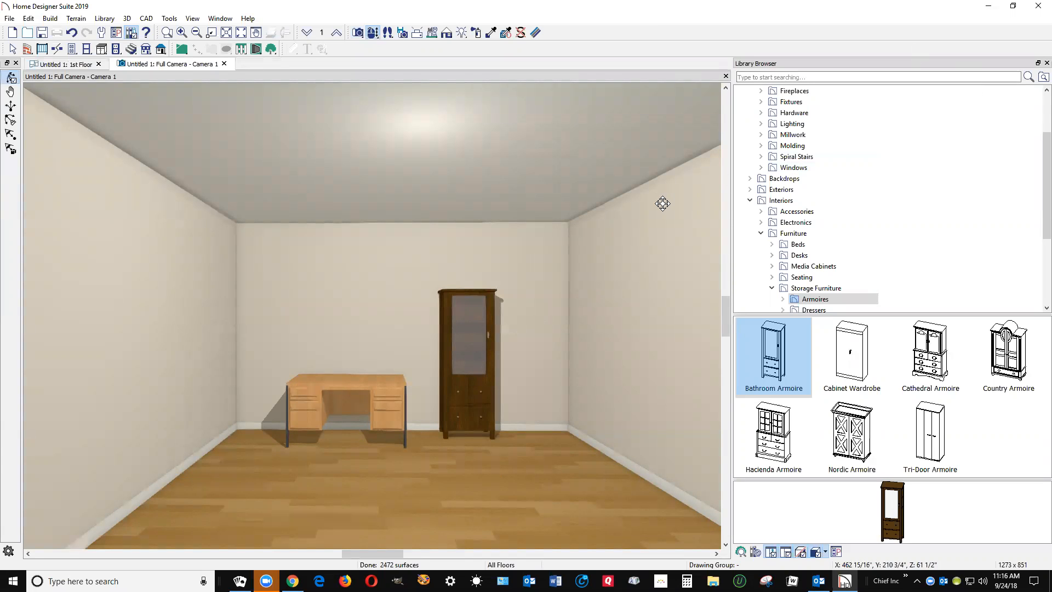
pyautogui.hotkey('ctrl', 'Tab')
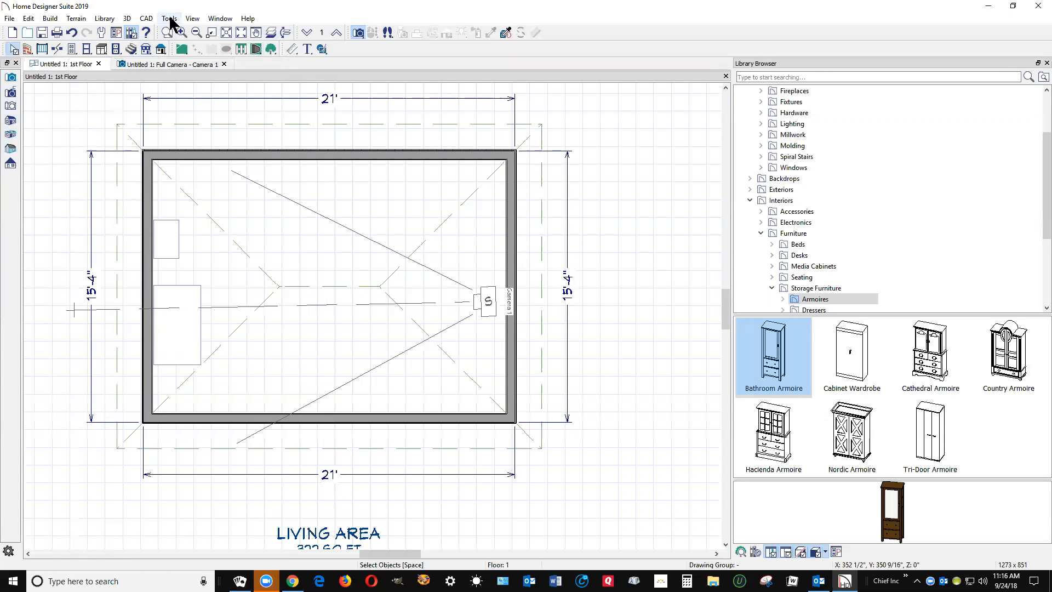
pyautogui.click(11, 162)
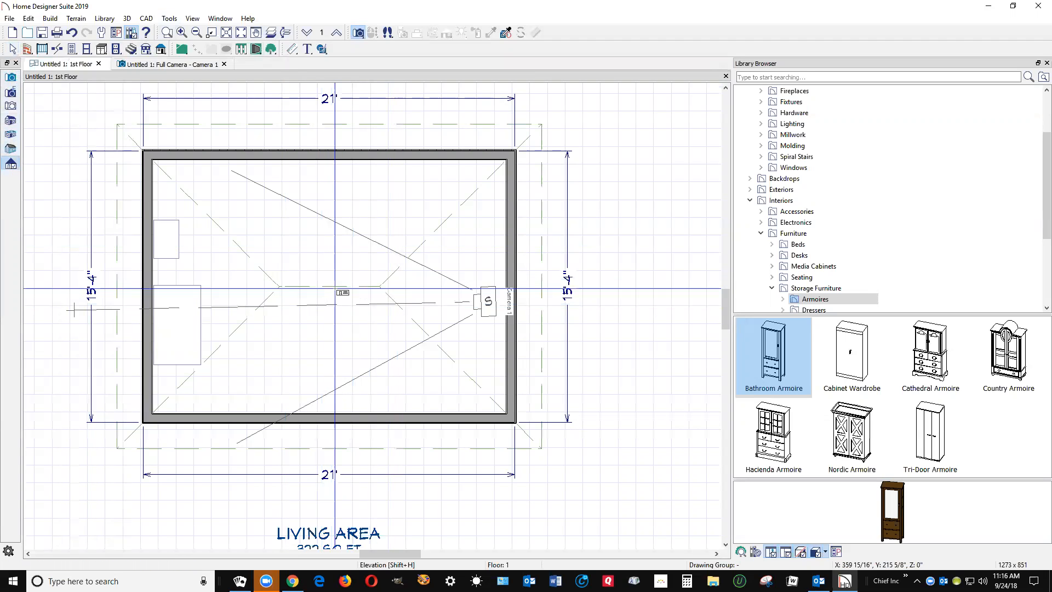
pyautogui.moveTo(335, 288); pyautogui.dragTo(83, 301)
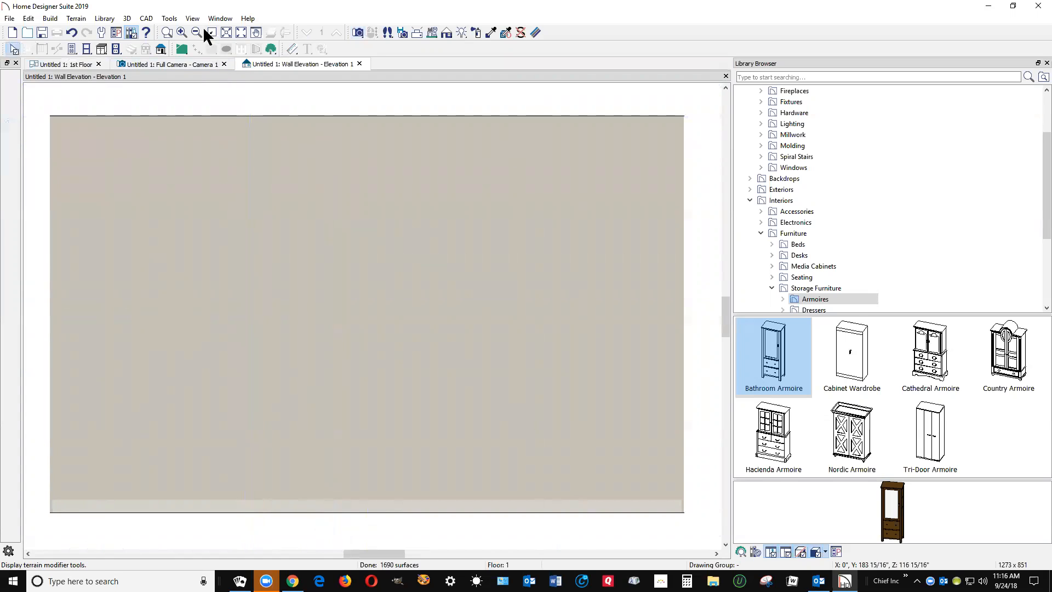
# Step: Turn on the display of the Furniture, Interior and Furniture, Exterior layers in the wall elevation
pyautogui.click(169, 19)
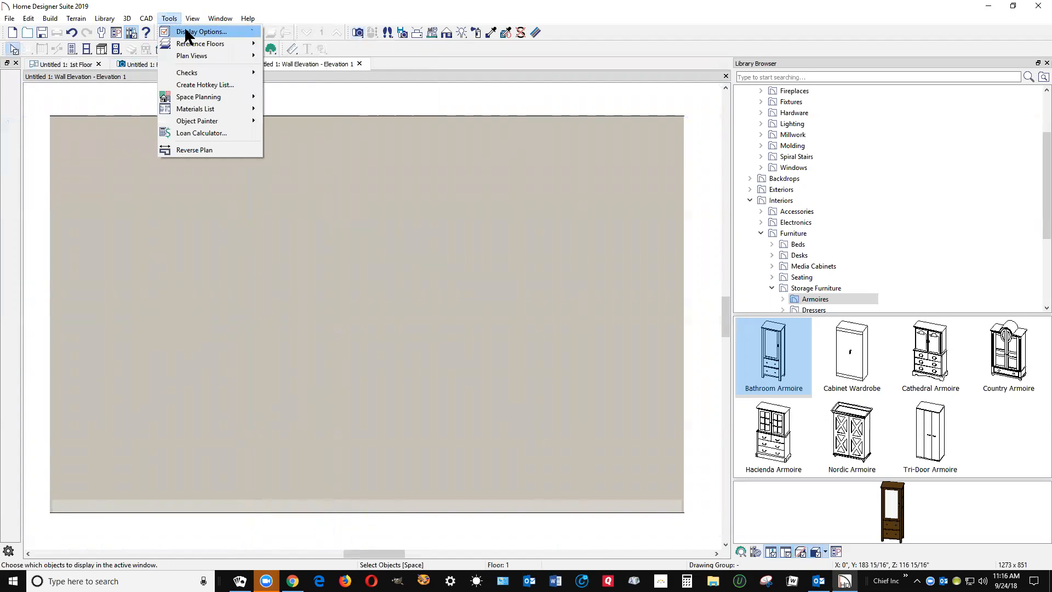
pyautogui.click(188, 33)
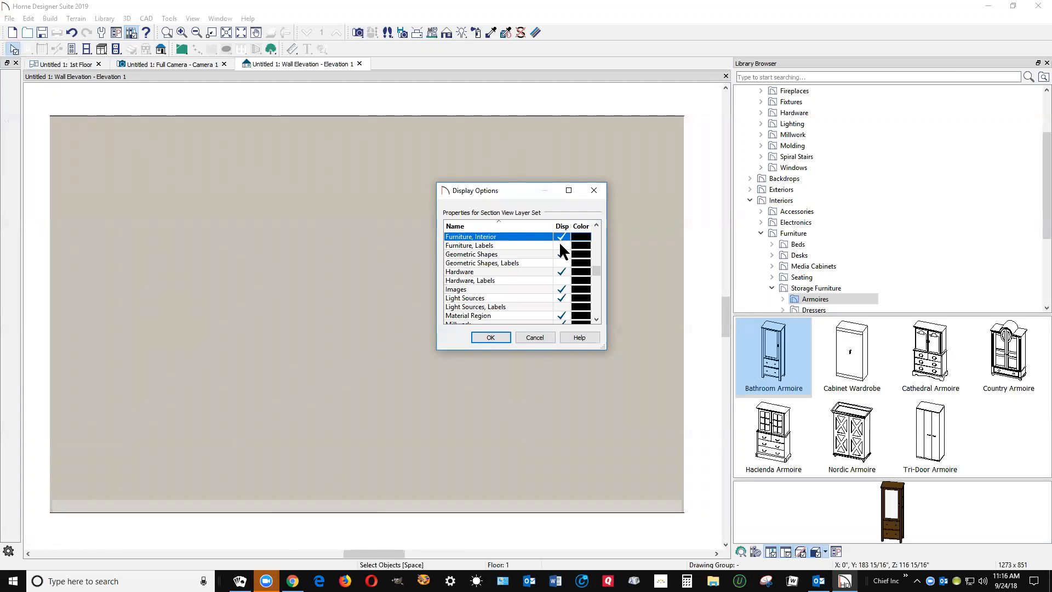
pyautogui.scroll(1, 562, 251)
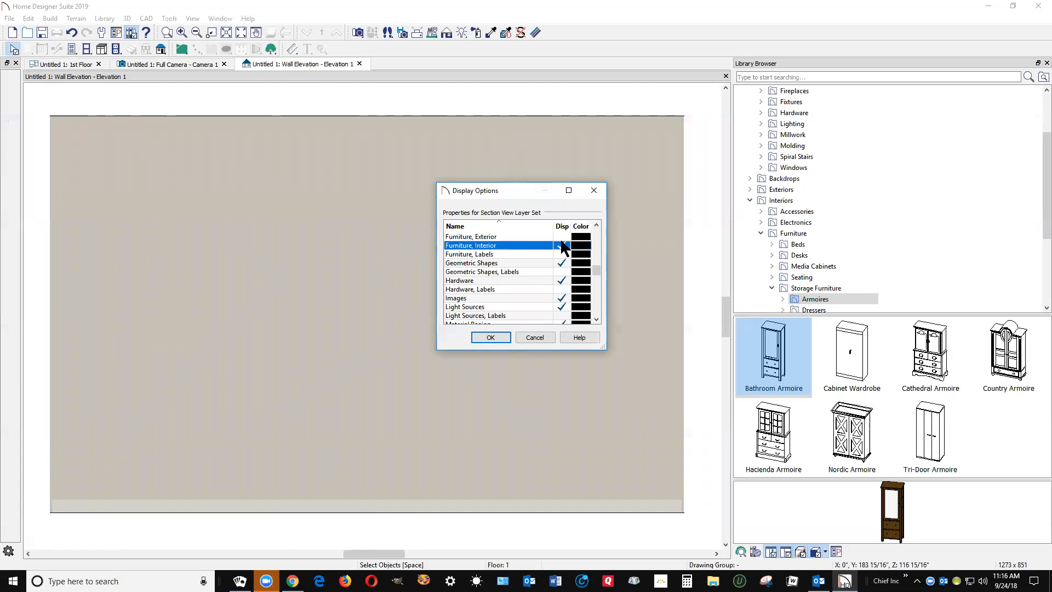
pyautogui.click(561, 237)
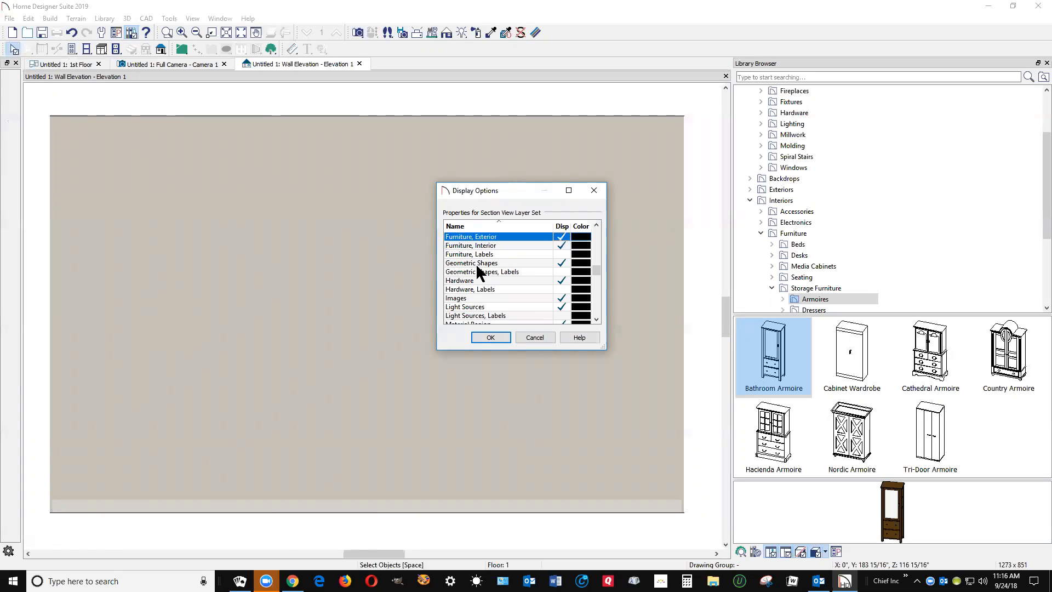
pyautogui.click(498, 340)
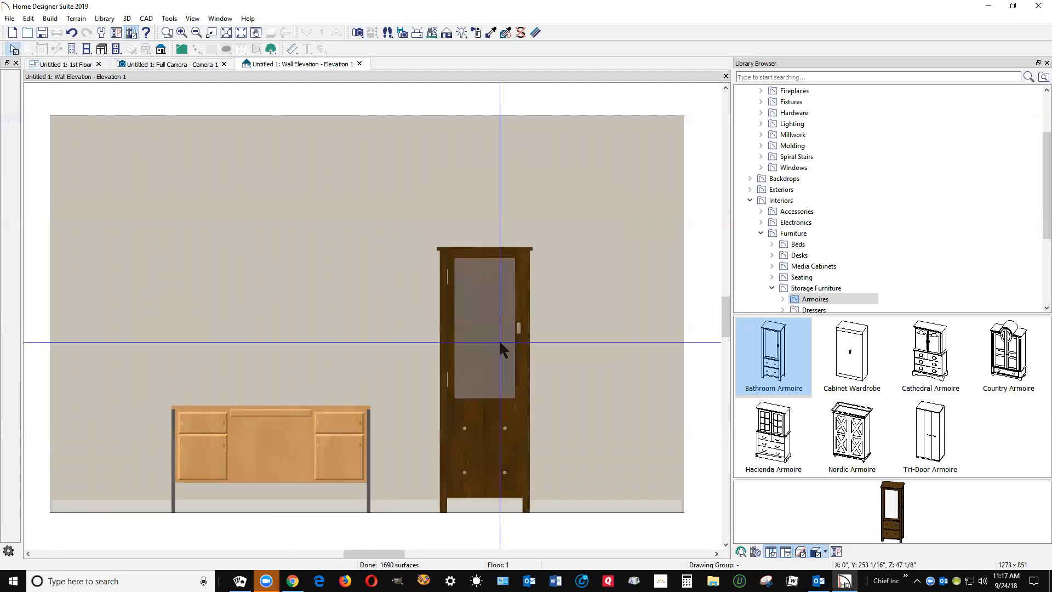
# Step: Open the room's specification from the elevation, examine its material components, and close it without changes
pyautogui.scroll(-1, 542, 326)
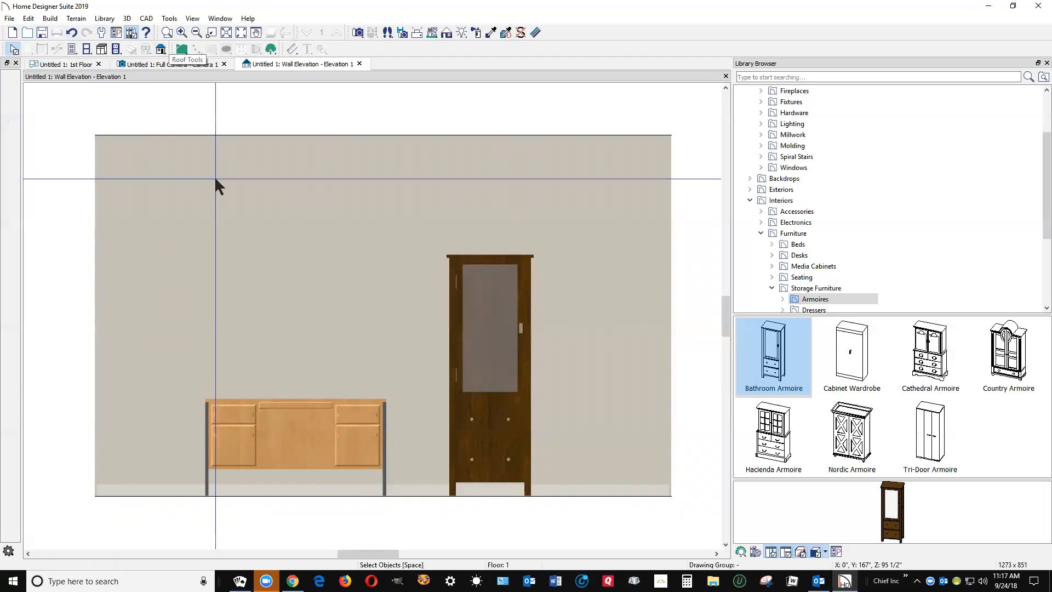
pyautogui.click(254, 258)
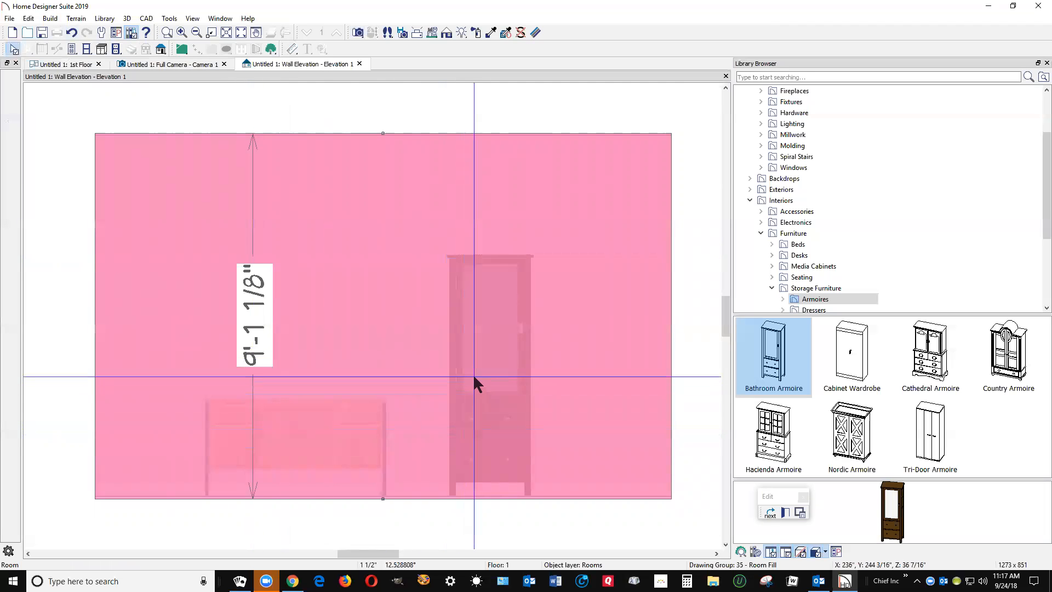
pyautogui.rightClick(385, 282)
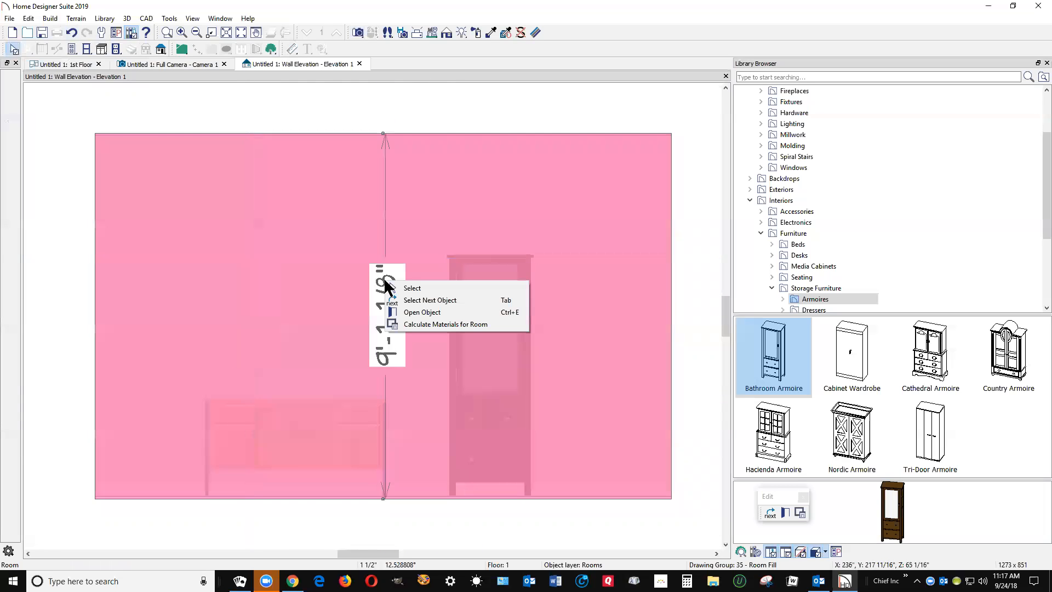
pyautogui.click(450, 310)
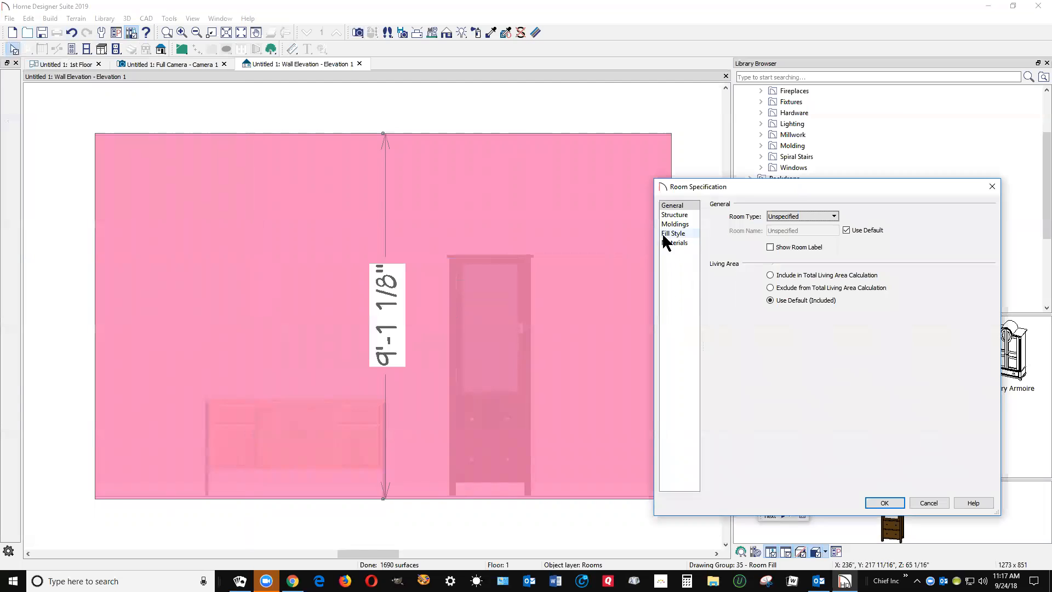
pyautogui.click(682, 245)
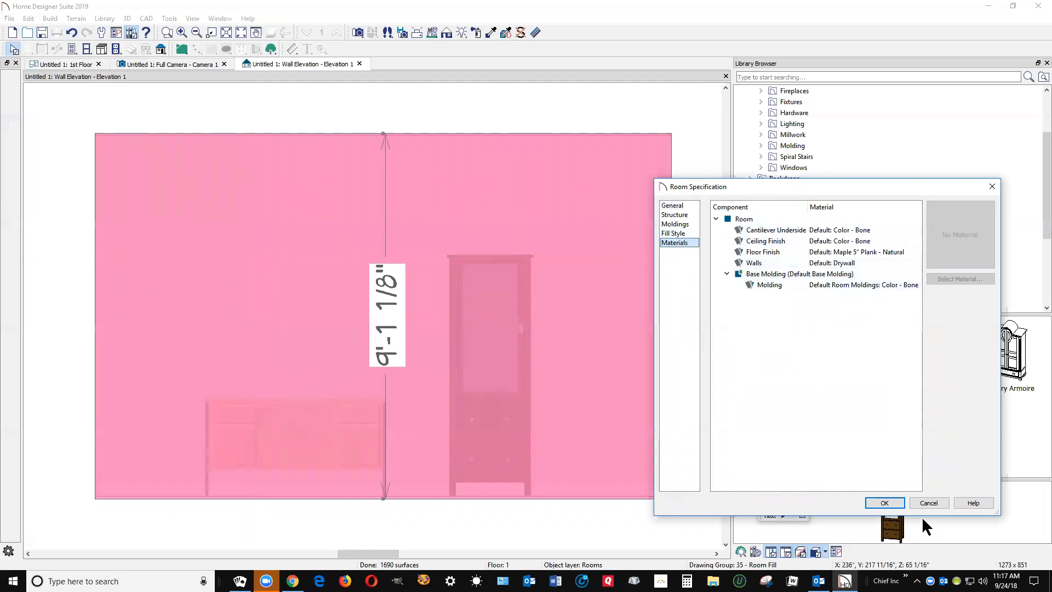
pyautogui.click(923, 498)
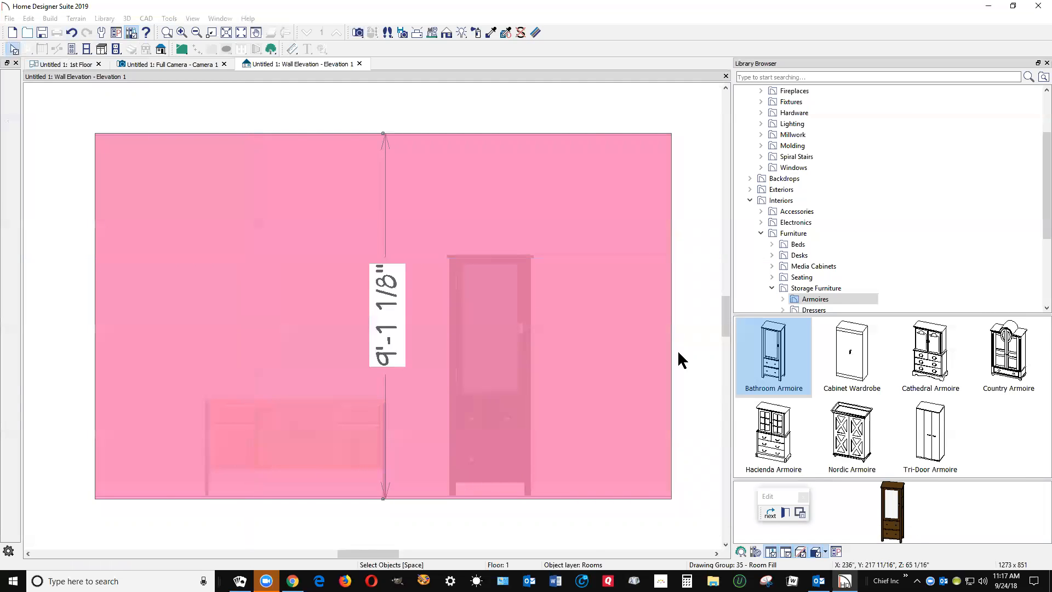
# Step: Select the wall behind the furniture instead of the room in the elevation
pyautogui.rightClick(569, 234)
pyautogui.click(604, 250)
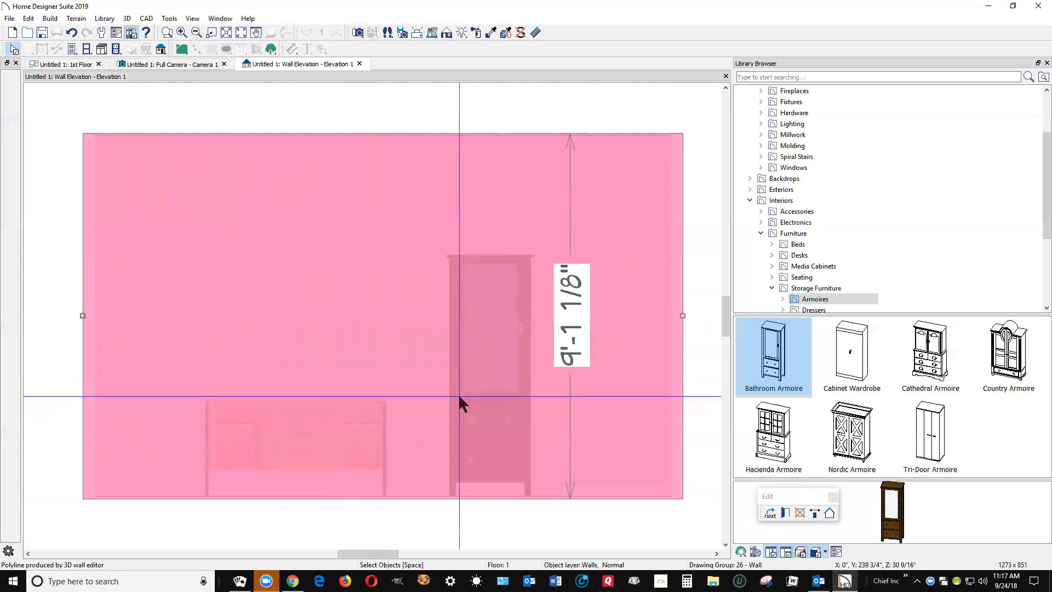
pyautogui.press('Escape')
pyautogui.rightClick(478, 197)
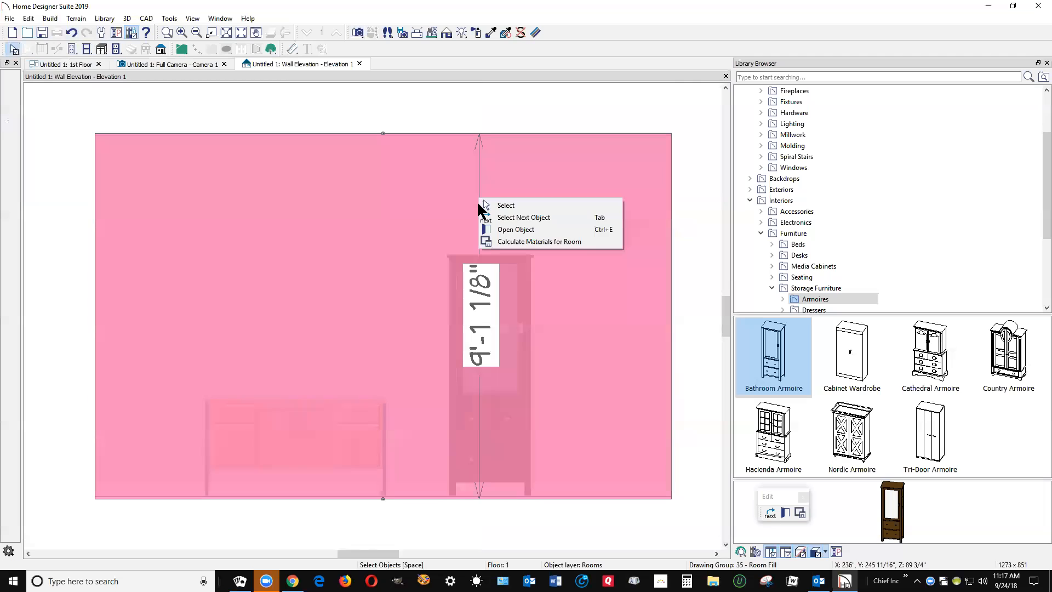
pyautogui.click(531, 217)
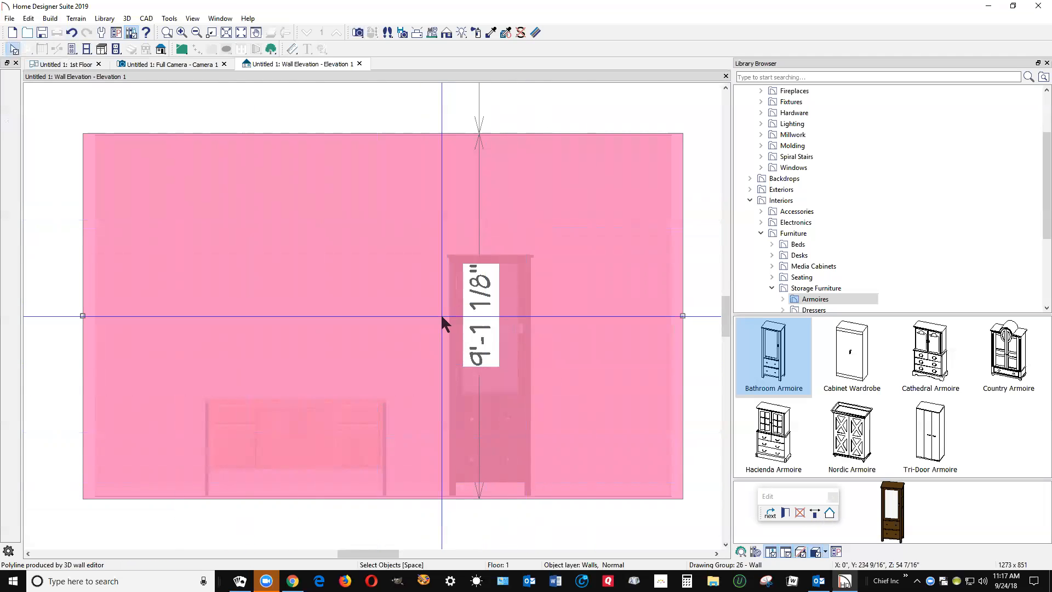
# Step: Open the specification of the wall behind the furniture from the floor plan, select its Interior Wall Surface material, and preview the interior side
pyautogui.hotkey('ctrl', 'Tab')
pyautogui.press('space')
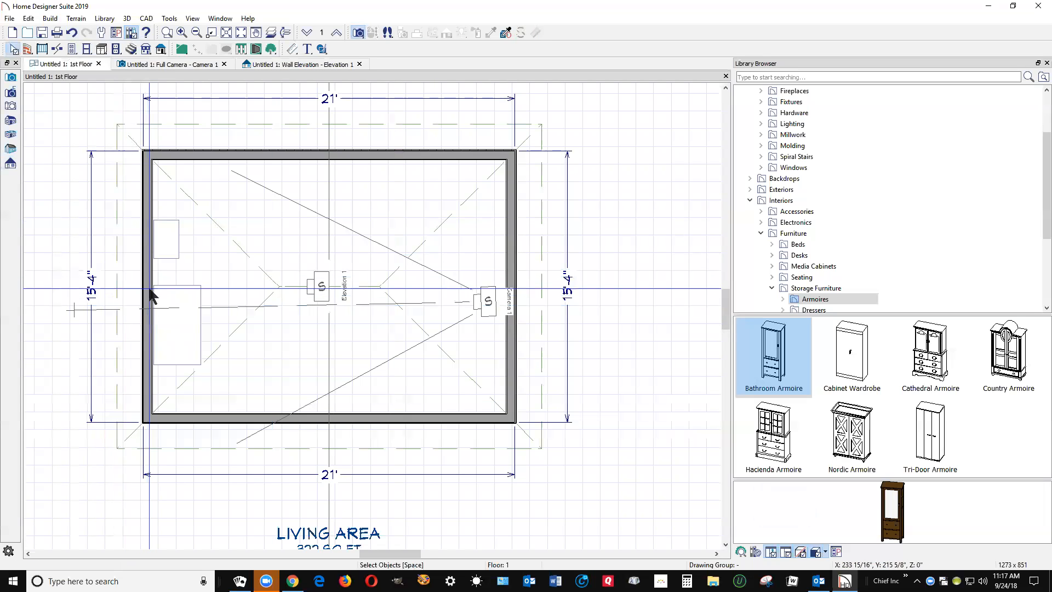
pyautogui.click(150, 290)
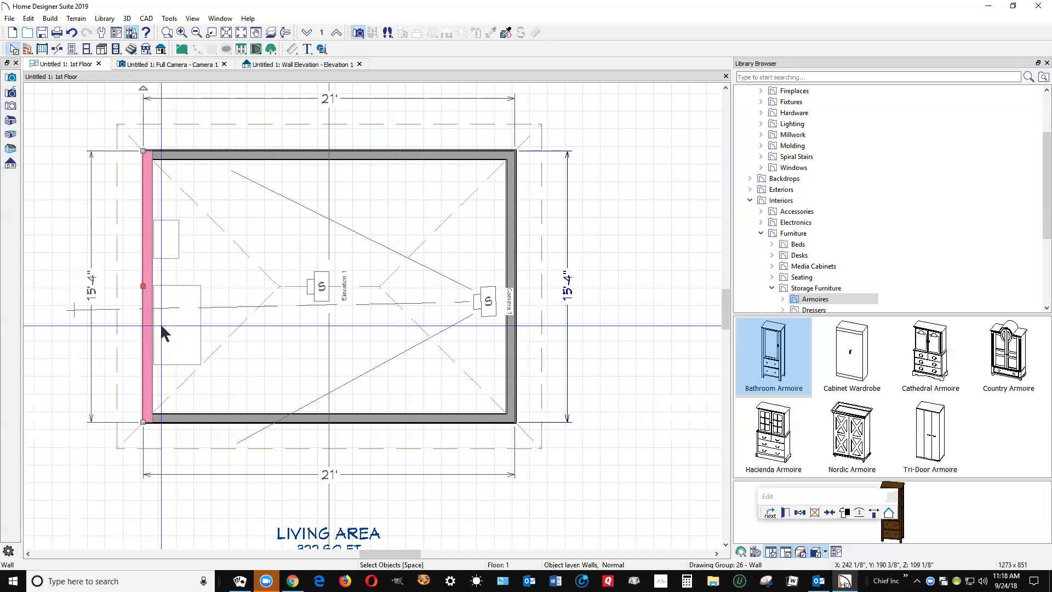
pyautogui.click(786, 513)
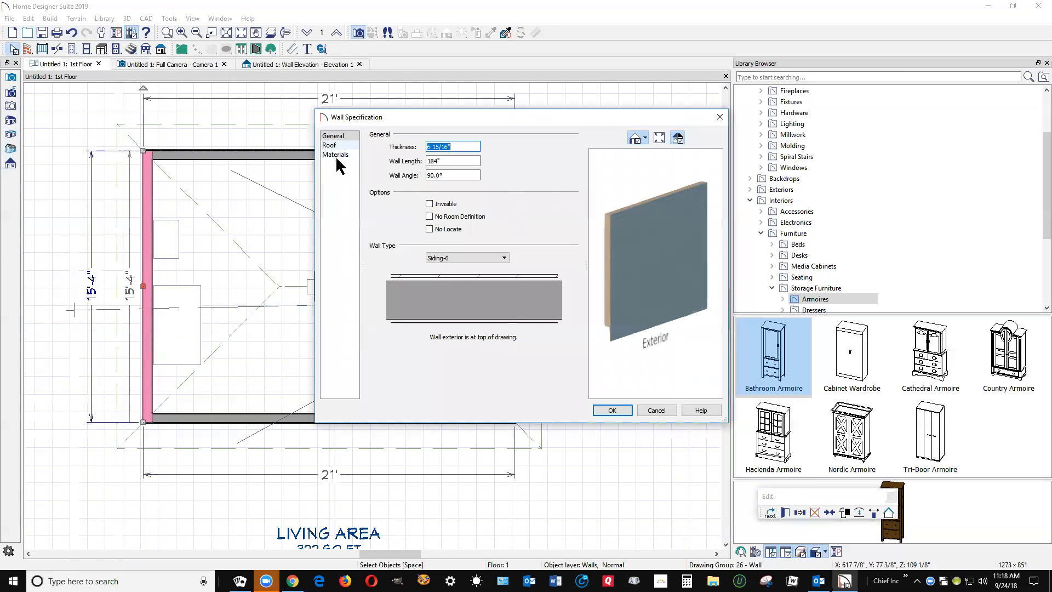
pyautogui.click(335, 154)
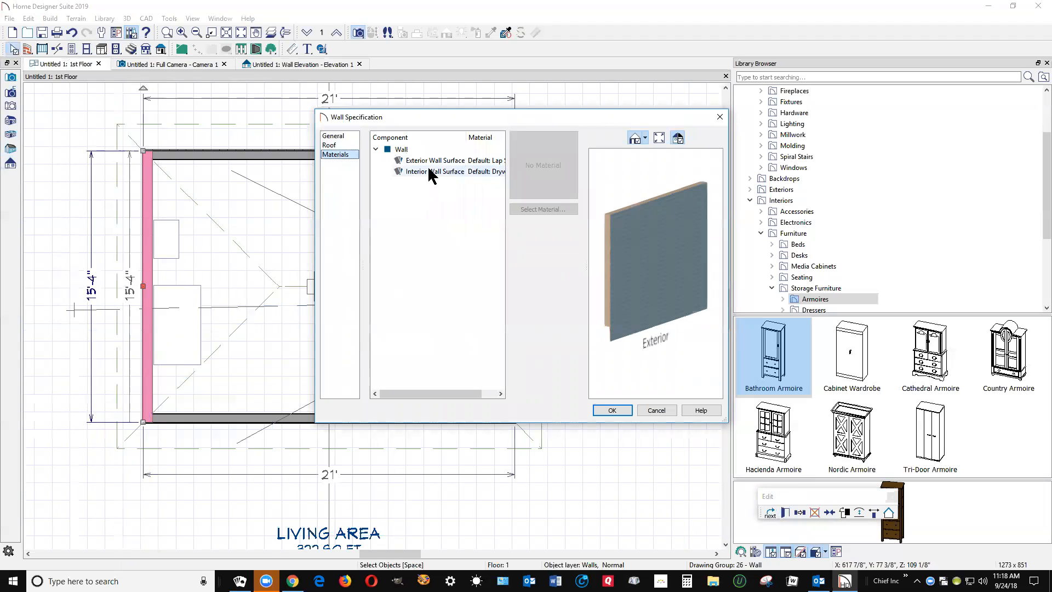
pyautogui.click(433, 171)
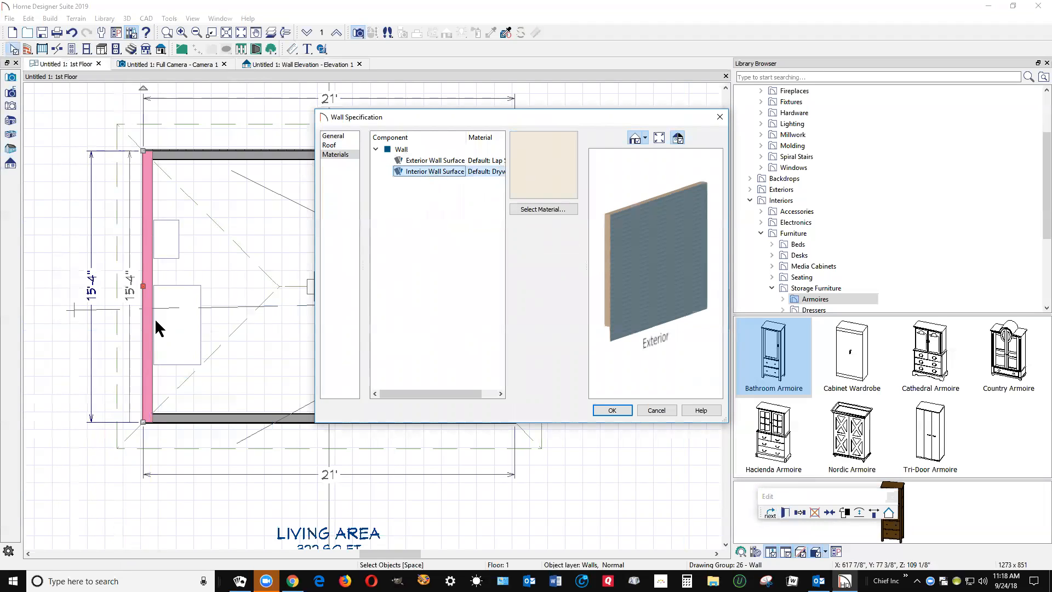
pyautogui.moveTo(622, 252); pyautogui.dragTo(777, 243)
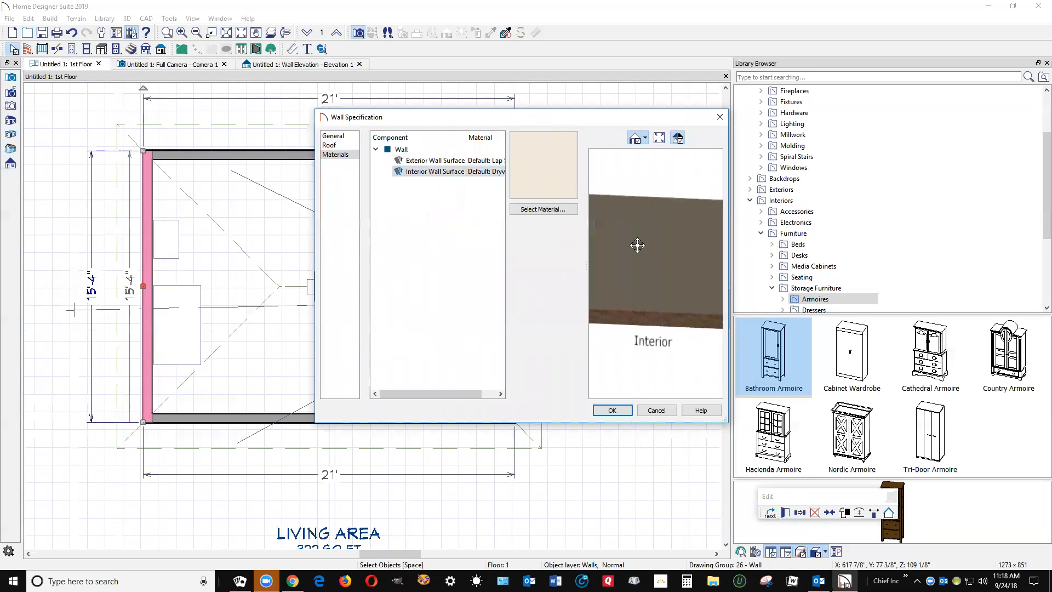
pyautogui.scroll(3, 637, 245)
pyautogui.moveTo(635, 262); pyautogui.dragTo(781, 279)
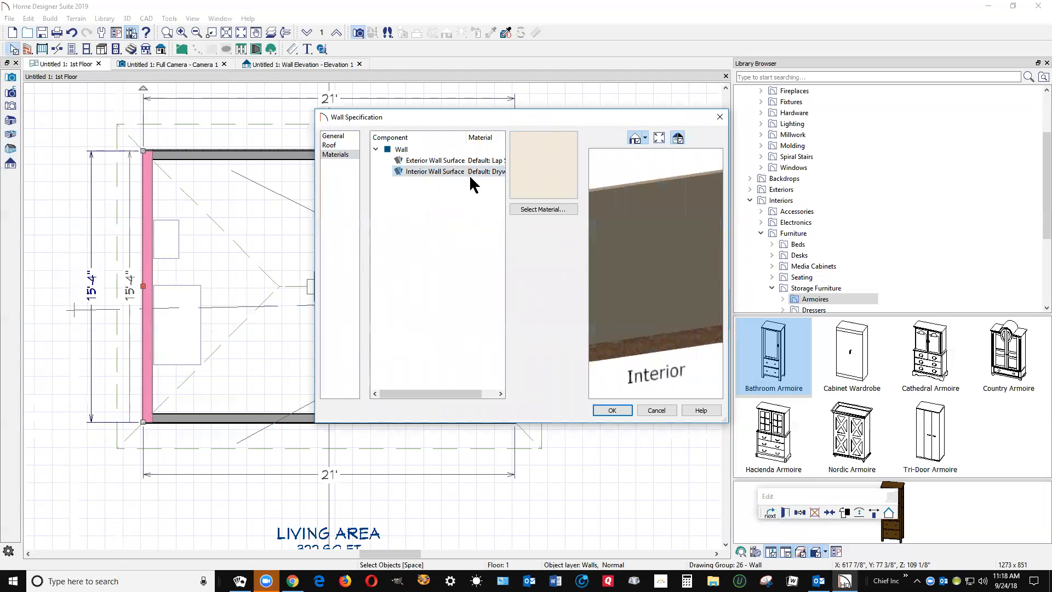
# Step: Open the material selection for the interior wall surface and look through the Wallboard and Wood categories
pyautogui.click(545, 209)
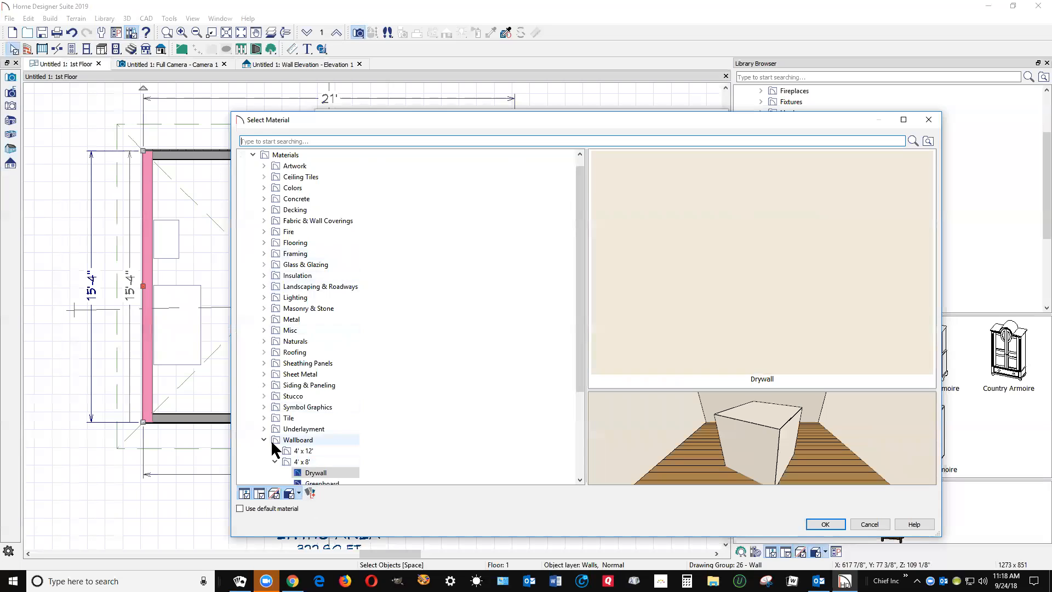
pyautogui.scroll(-2, 298, 289)
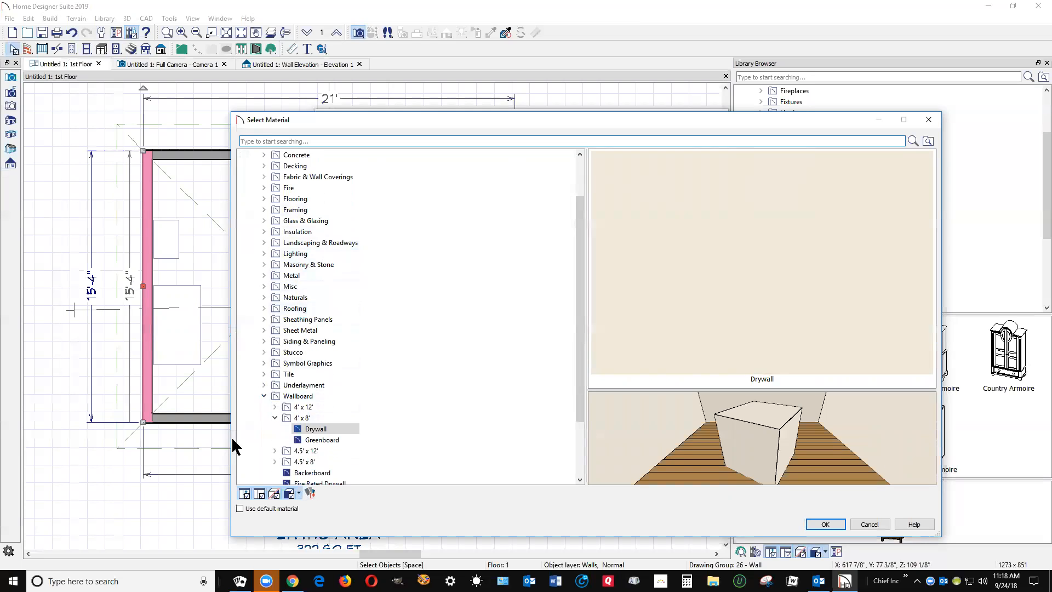
pyautogui.click(264, 396)
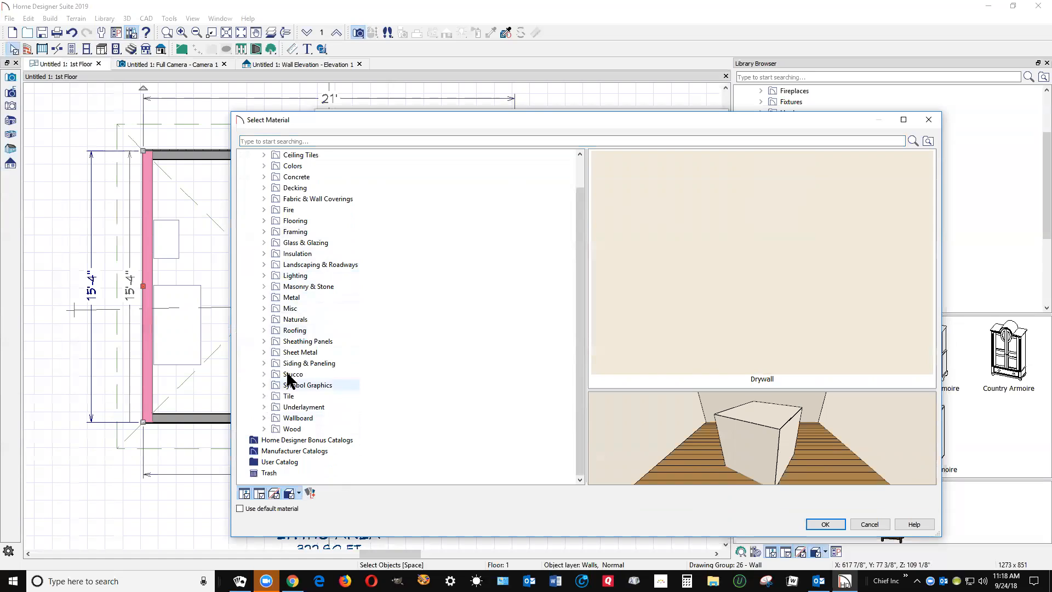
pyautogui.scroll(1, 293, 336)
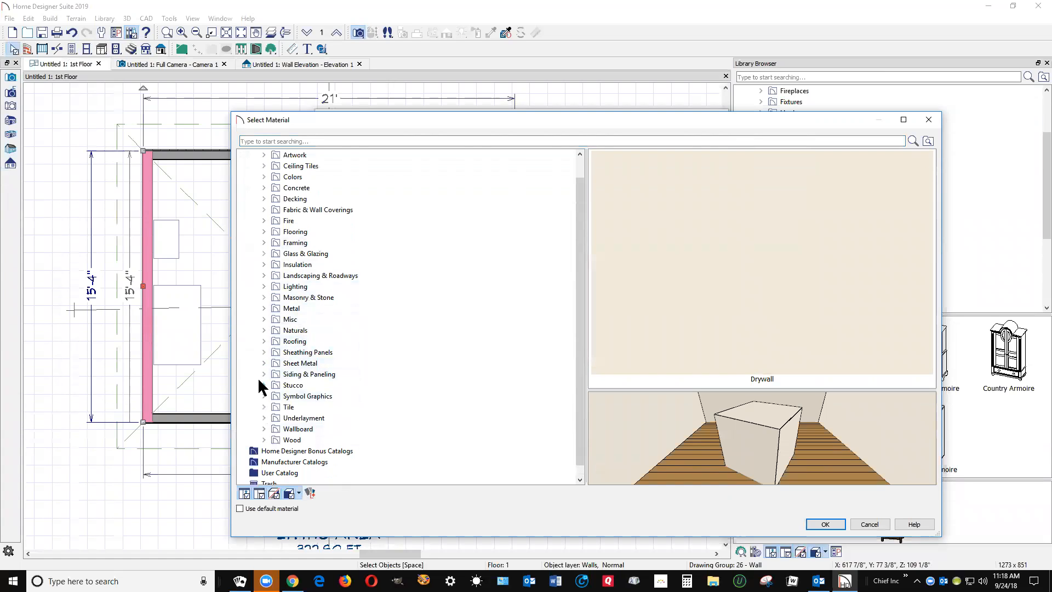
pyautogui.click(263, 440)
pyautogui.scroll(-4, 368, 329)
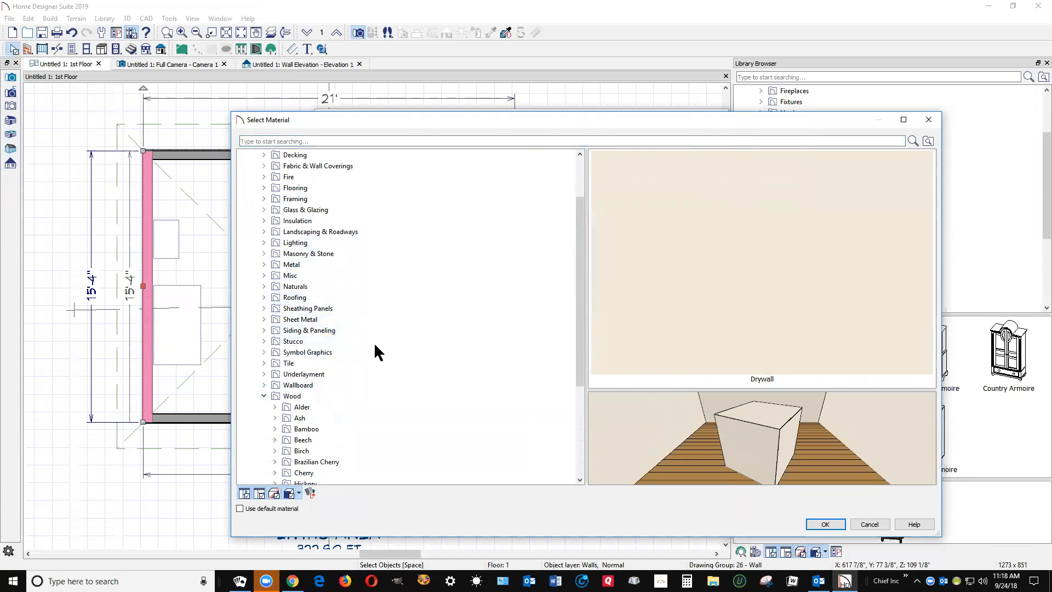
pyautogui.scroll(-2, 374, 351)
pyautogui.scroll(7, 373, 345)
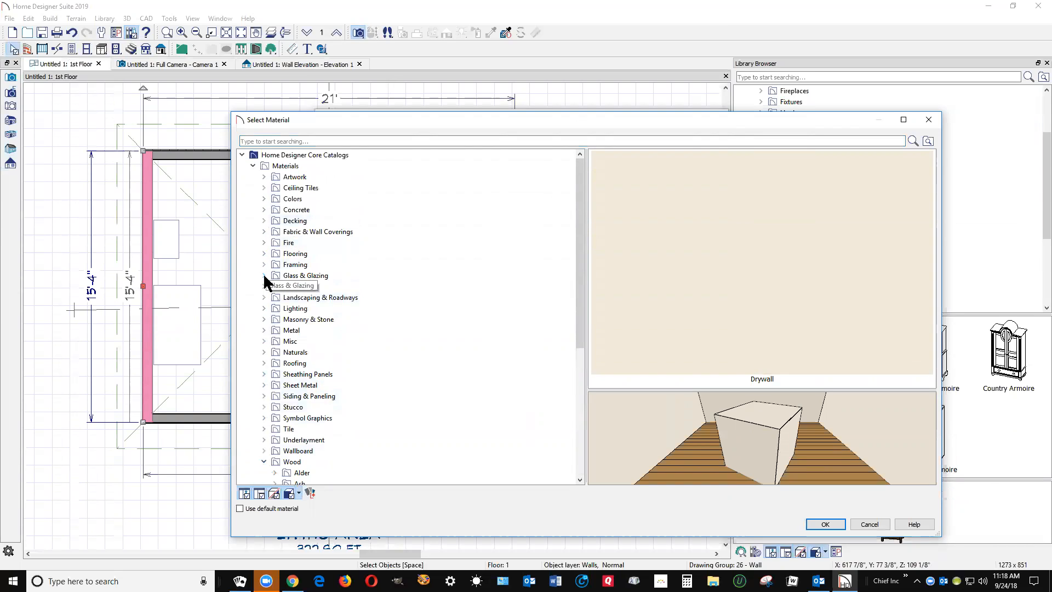
# Step: Apply the Bamboo Panel - Thin material from Naturals to the interior wall surface and show the wall in the full camera view
pyautogui.click(265, 353)
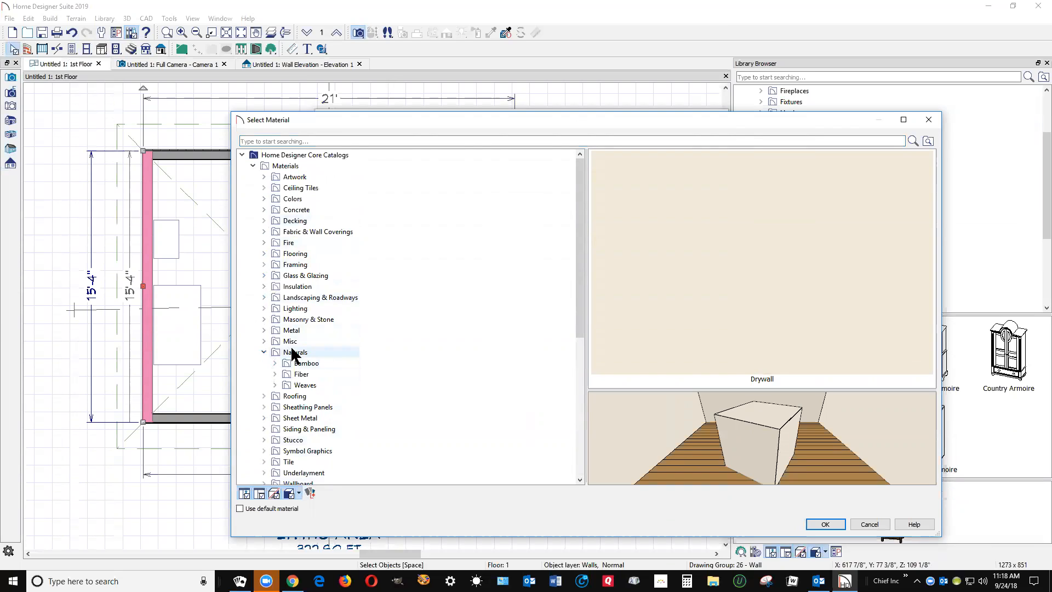
pyautogui.click(292, 350)
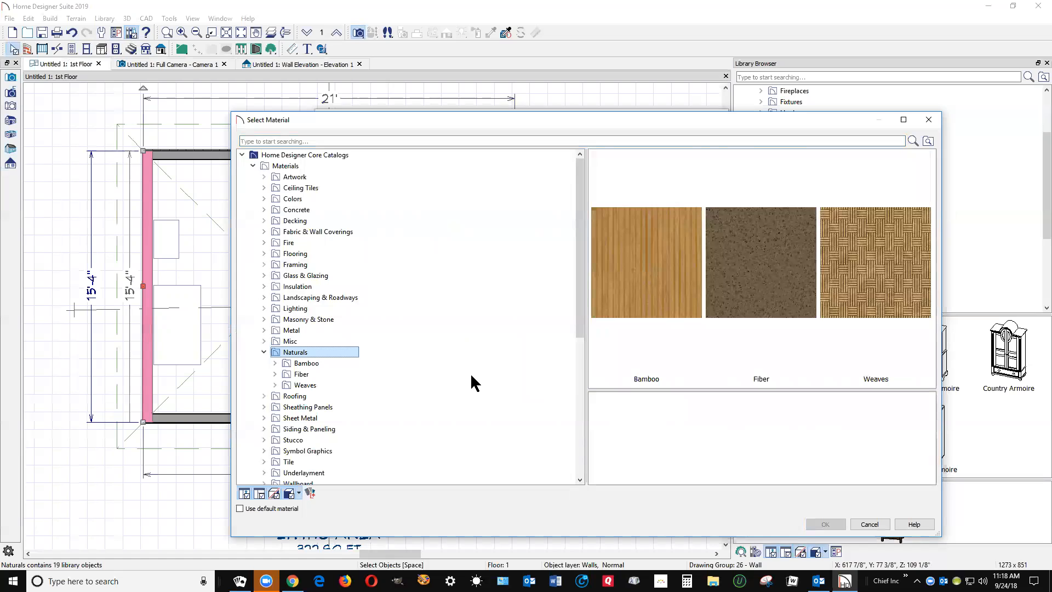
pyautogui.doubleClick(636, 285)
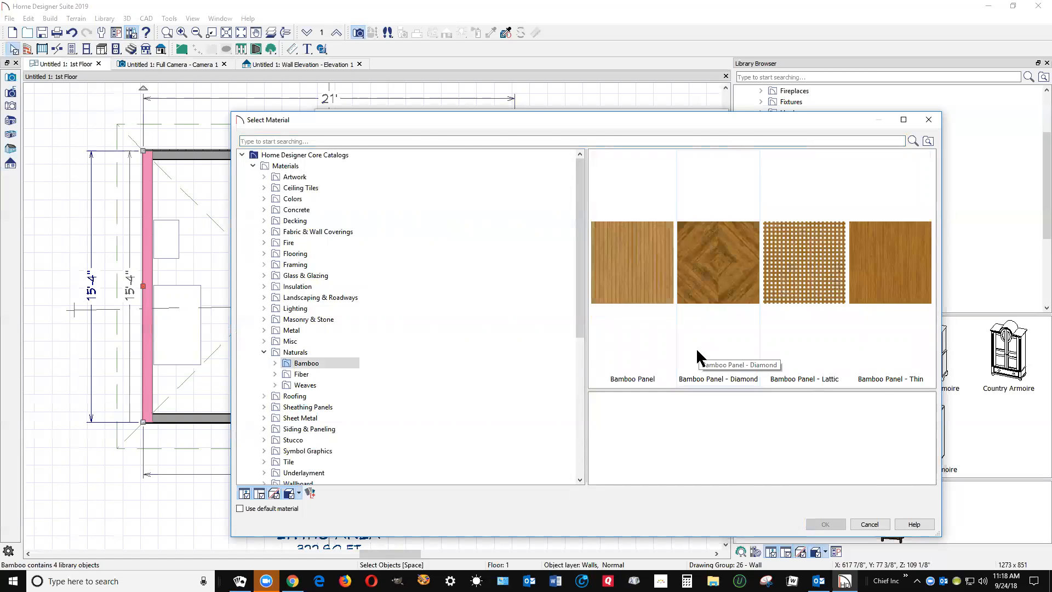
pyautogui.click(858, 283)
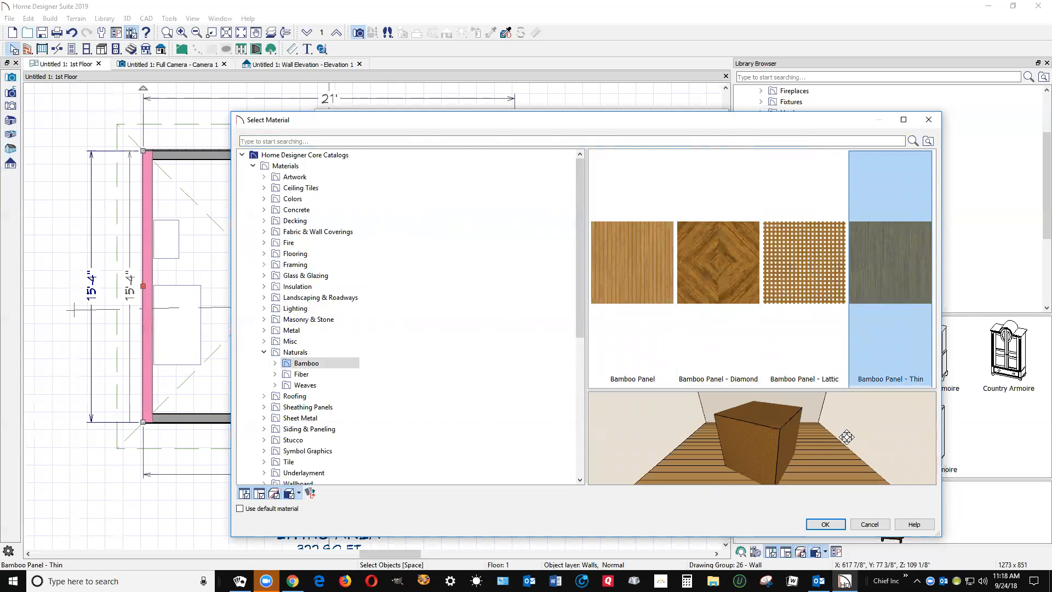
pyautogui.click(829, 524)
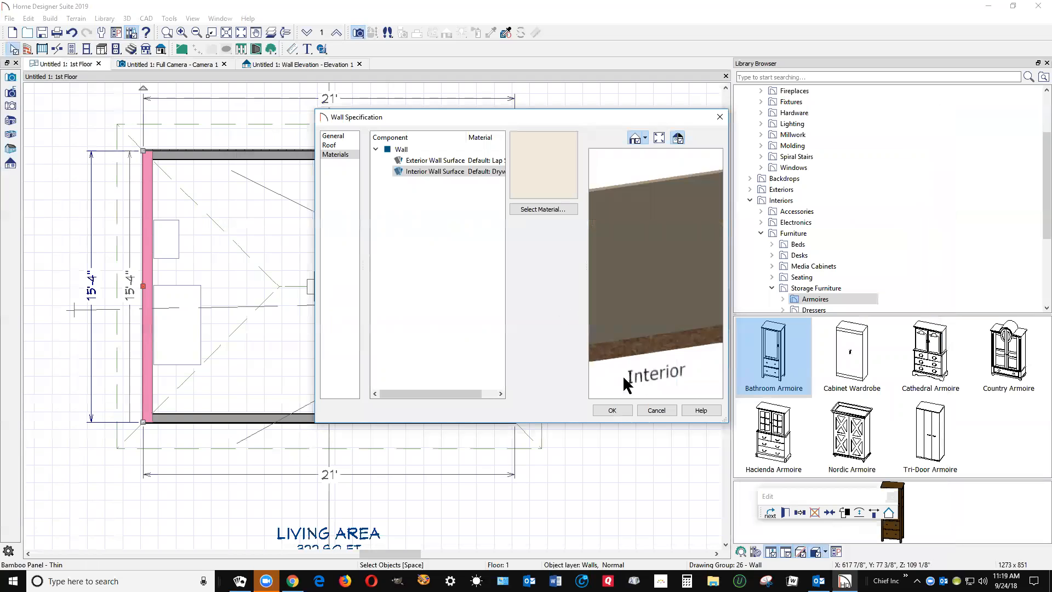
pyautogui.click(612, 410)
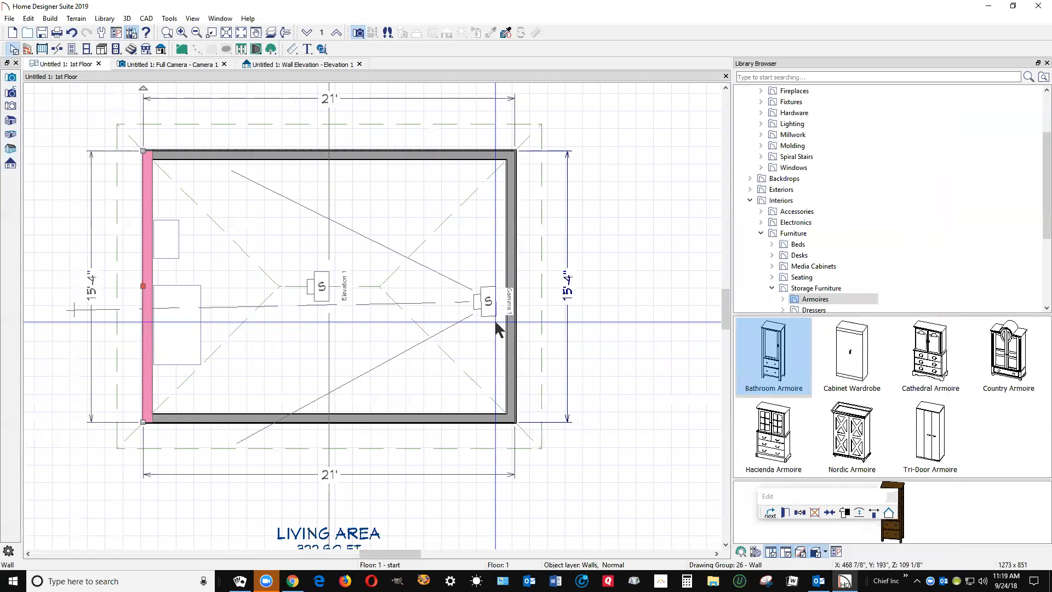
pyautogui.doubleClick(485, 304)
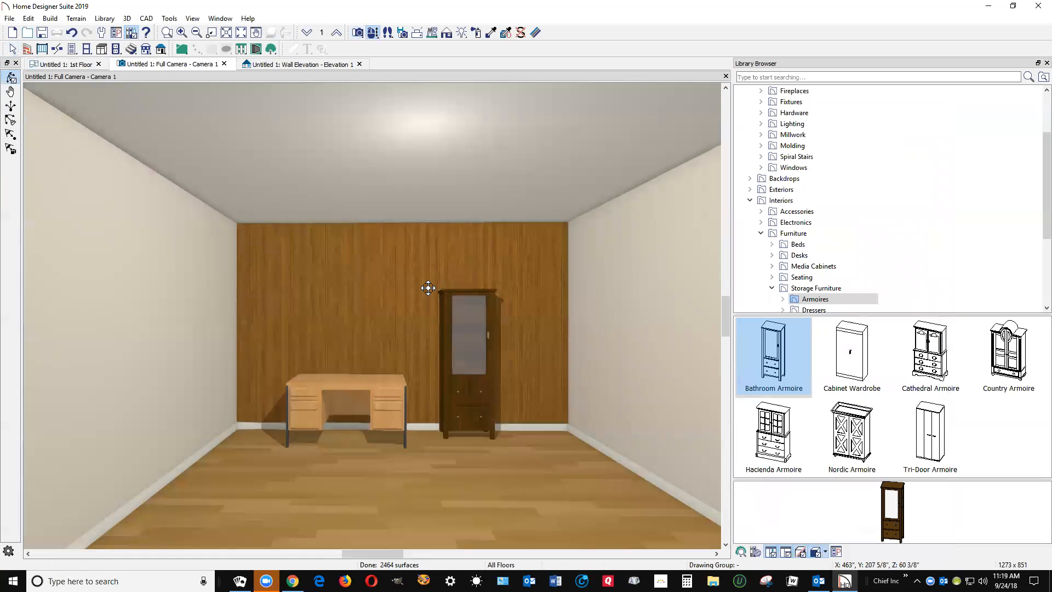
# Step: Return to the wall elevation and open the bamboo wall's material definition with Adjust Material Definition
pyautogui.hotkey('ctrl', 'Tab')
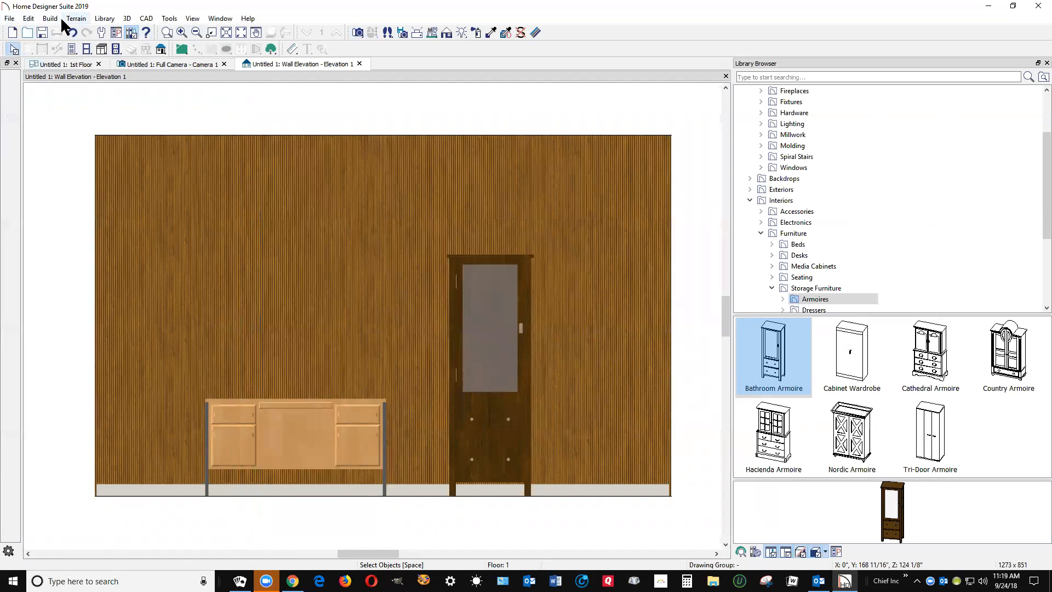
pyautogui.click(172, 19)
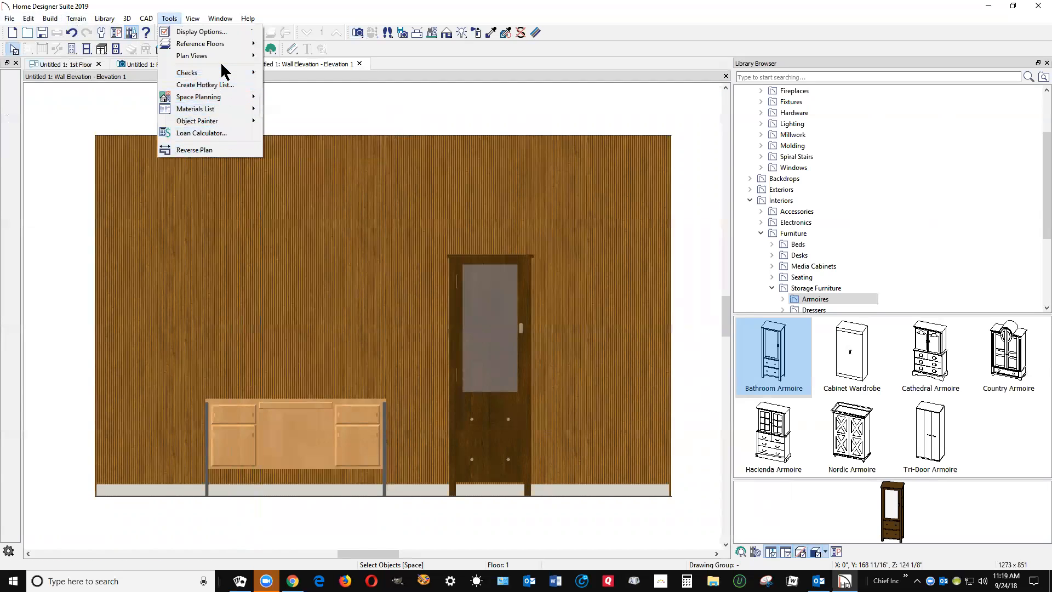
pyautogui.moveTo(223, 57)
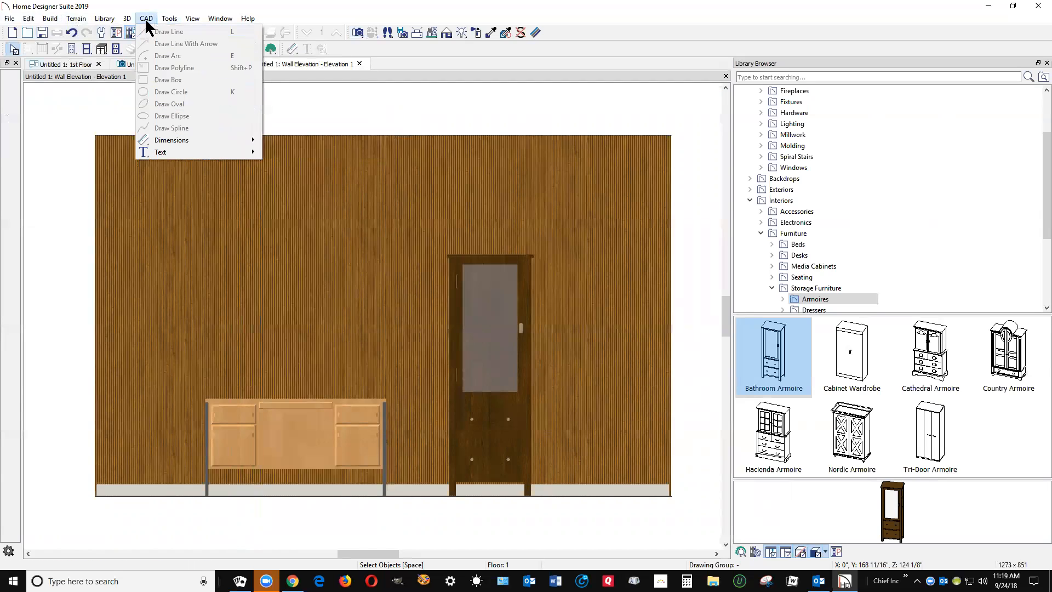
pyautogui.moveTo(127, 18)
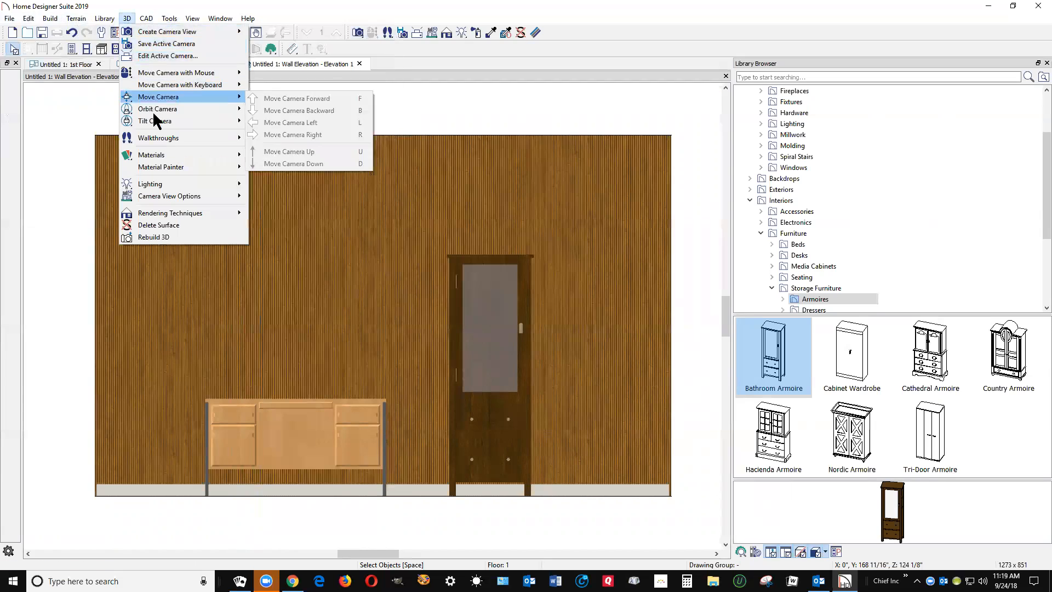
pyautogui.moveTo(168, 158)
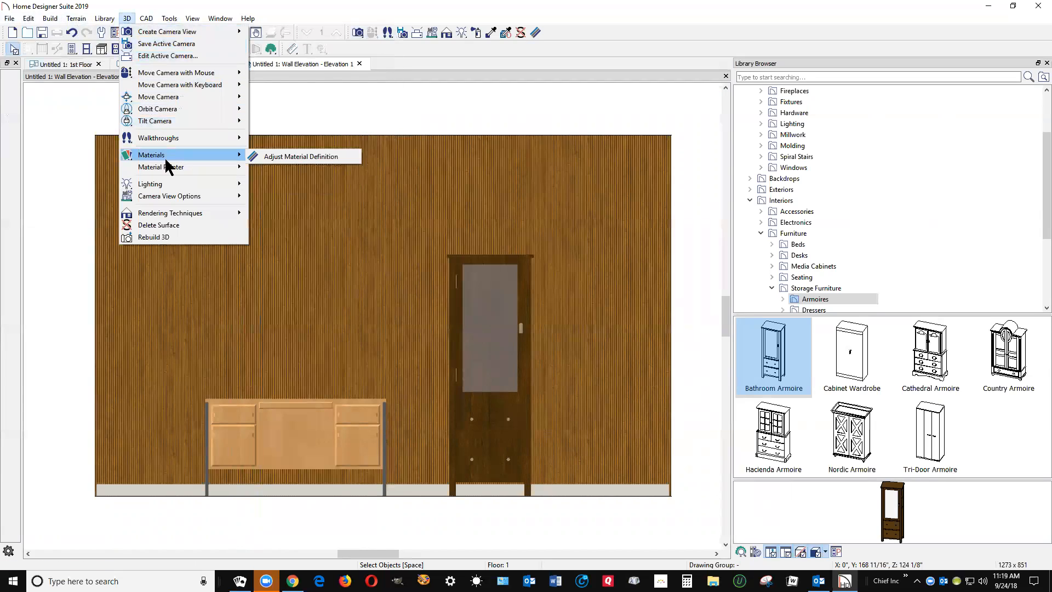
pyautogui.click(292, 160)
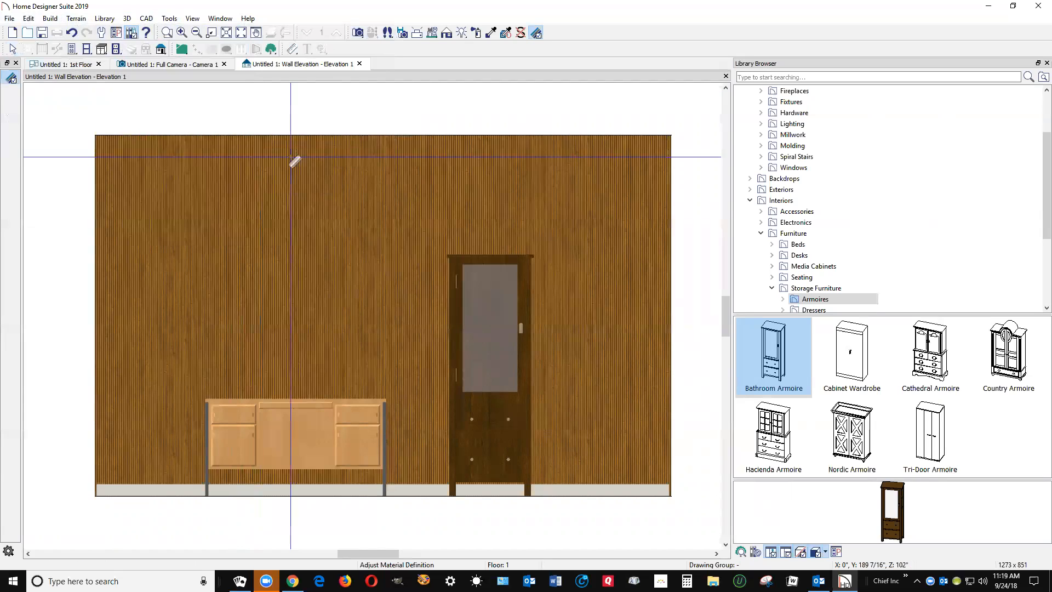
pyautogui.click(362, 191)
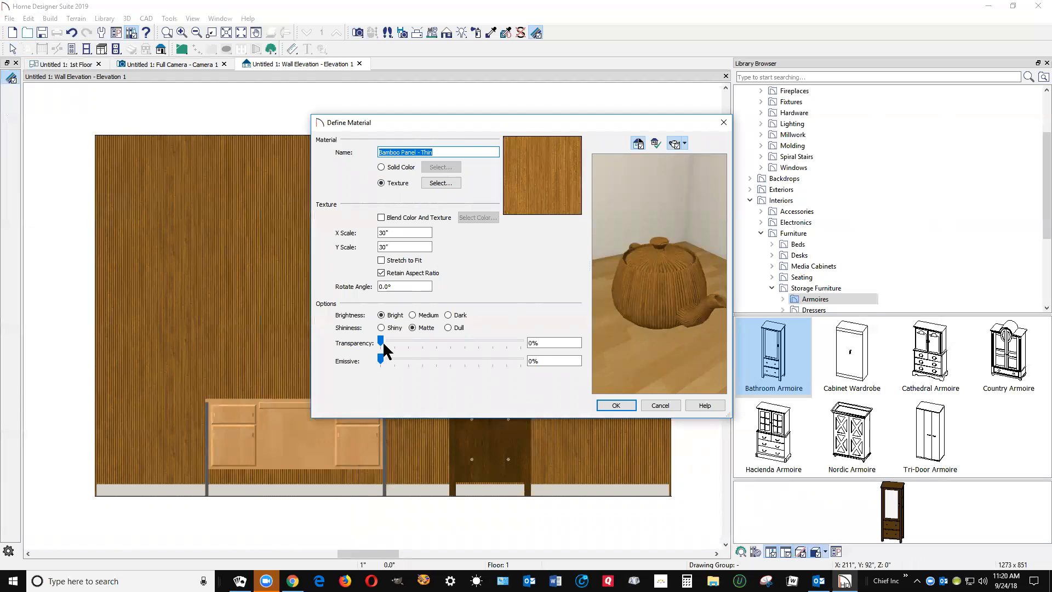
# Step: Keep Transparency and Emissive at 0%, blend a lighter brown color with the Bamboo Panel - Thin texture, and accept the definition
pyautogui.moveTo(382, 345)
pyautogui.mouseDown()
pyautogui.moveTo(545, 350)
pyautogui.moveTo(367, 337)
pyautogui.mouseUp()
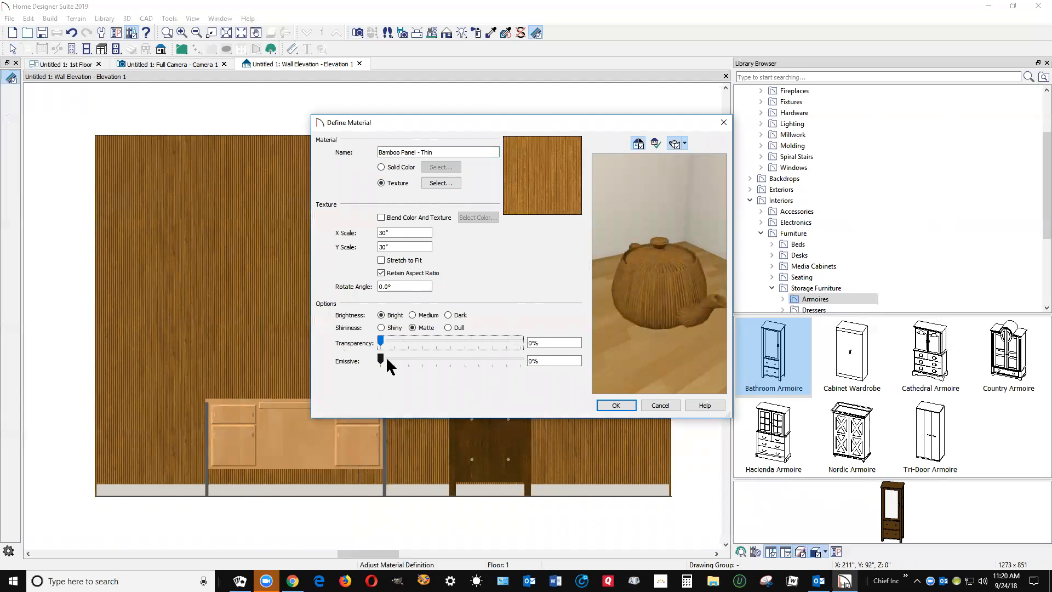
pyautogui.moveTo(387, 360); pyautogui.dragTo(340, 364)
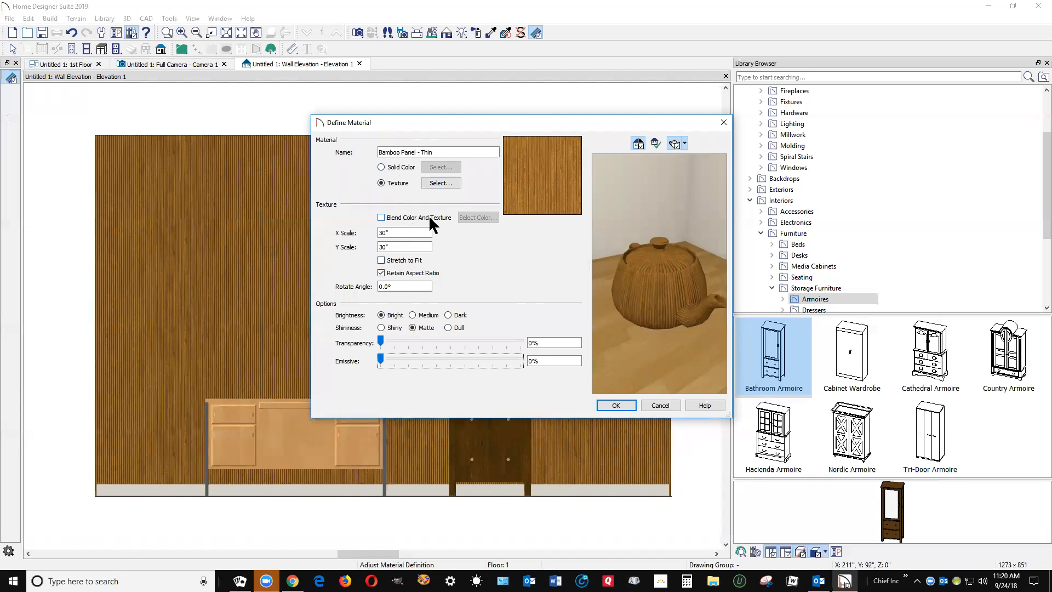
pyautogui.click(381, 217)
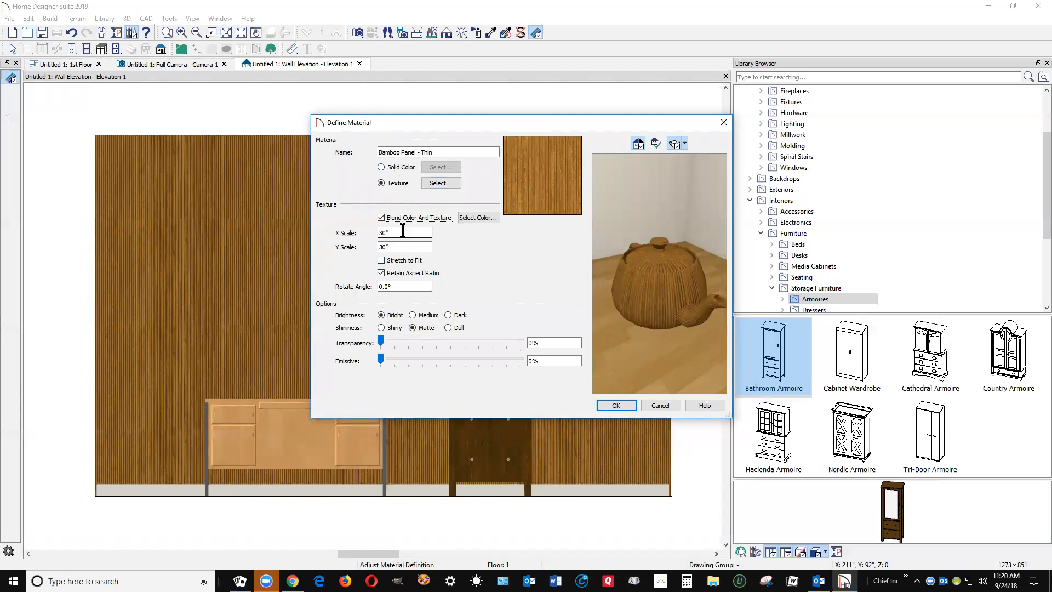
pyautogui.click(479, 217)
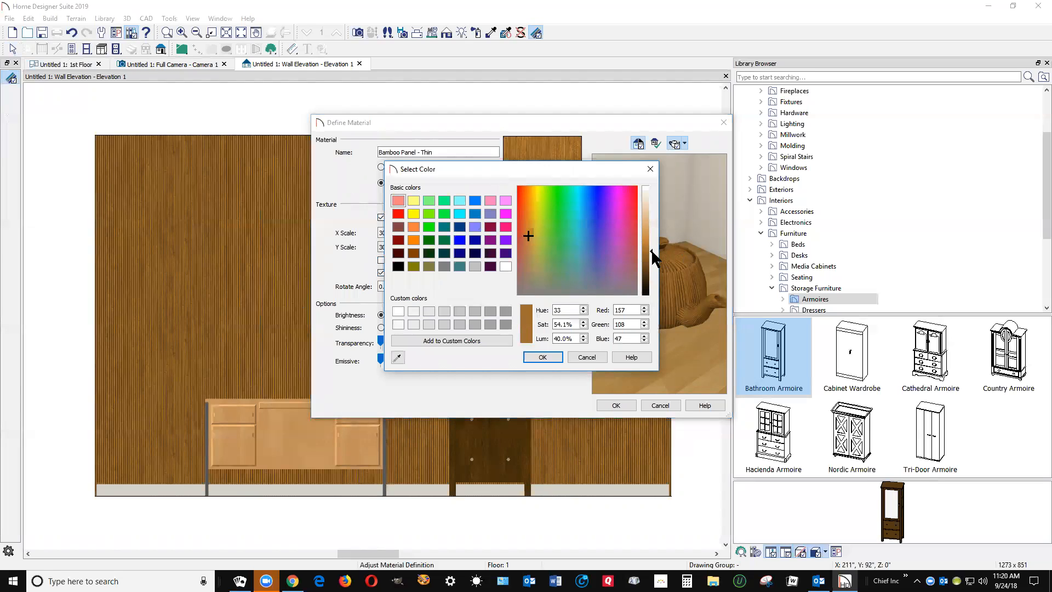
pyautogui.moveTo(650, 246); pyautogui.dragTo(653, 220)
pyautogui.click(542, 357)
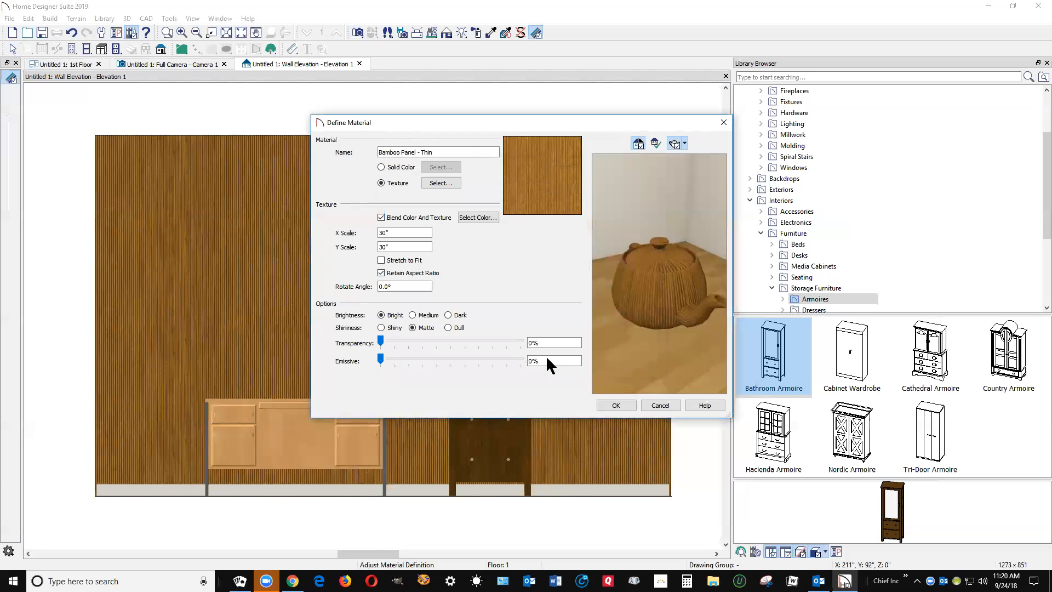
pyautogui.click(617, 406)
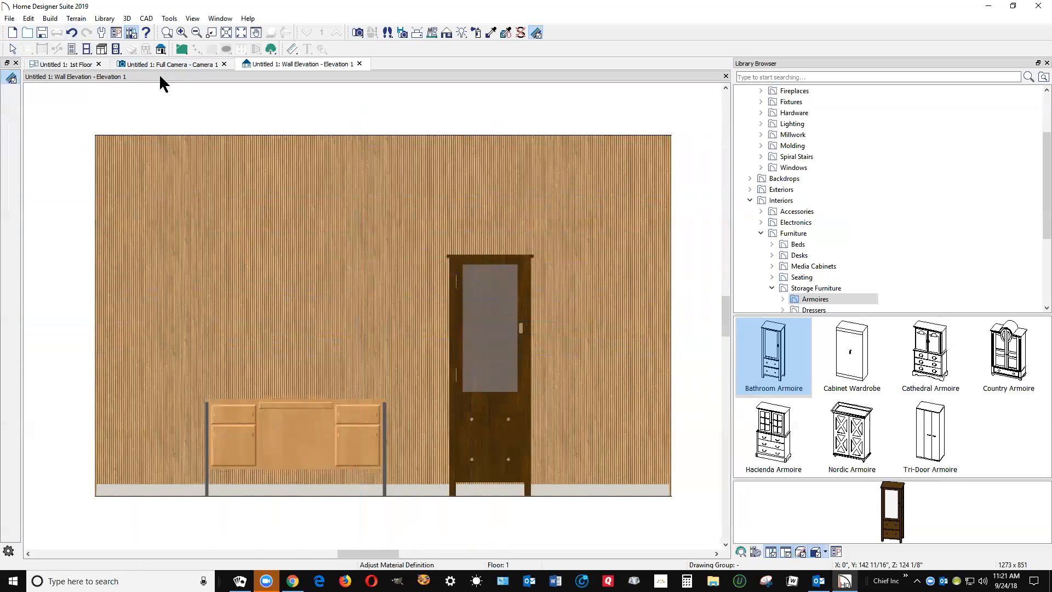
pyautogui.click(127, 18)
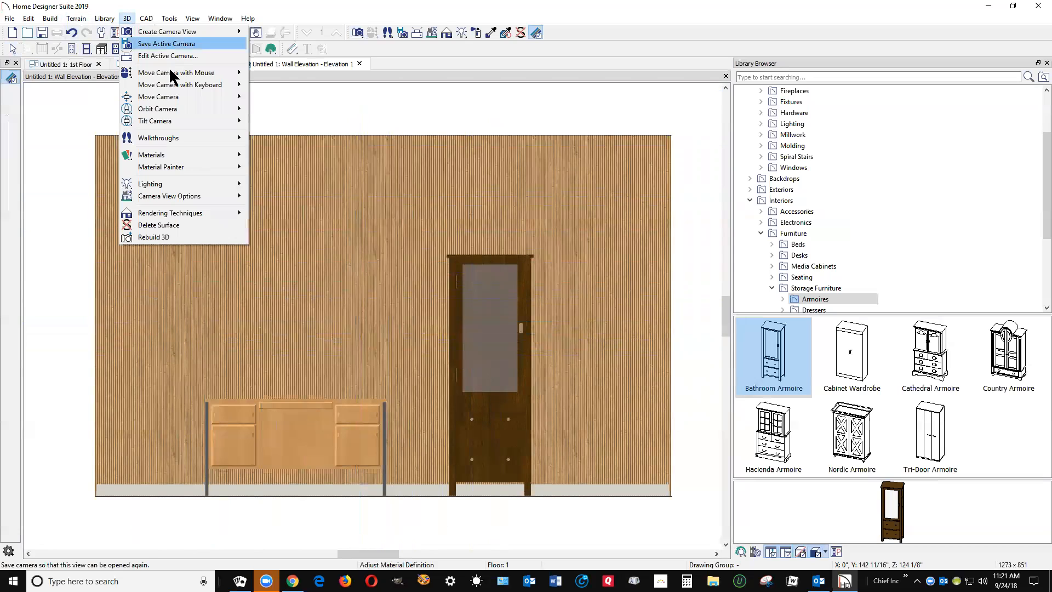
pyautogui.moveTo(192, 168)
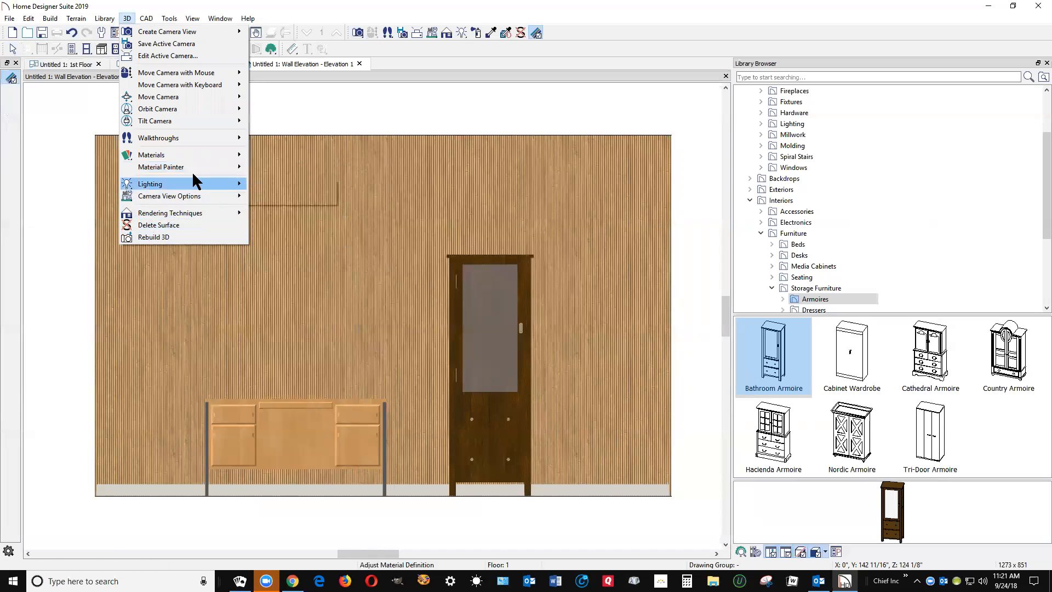
pyautogui.moveTo(180, 73)
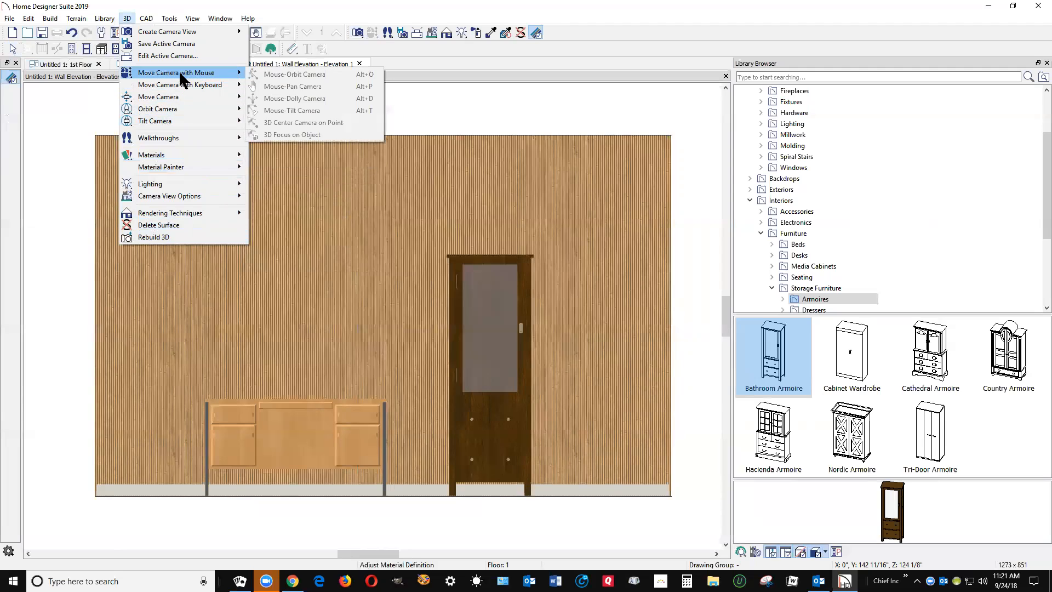
pyautogui.click(338, 19)
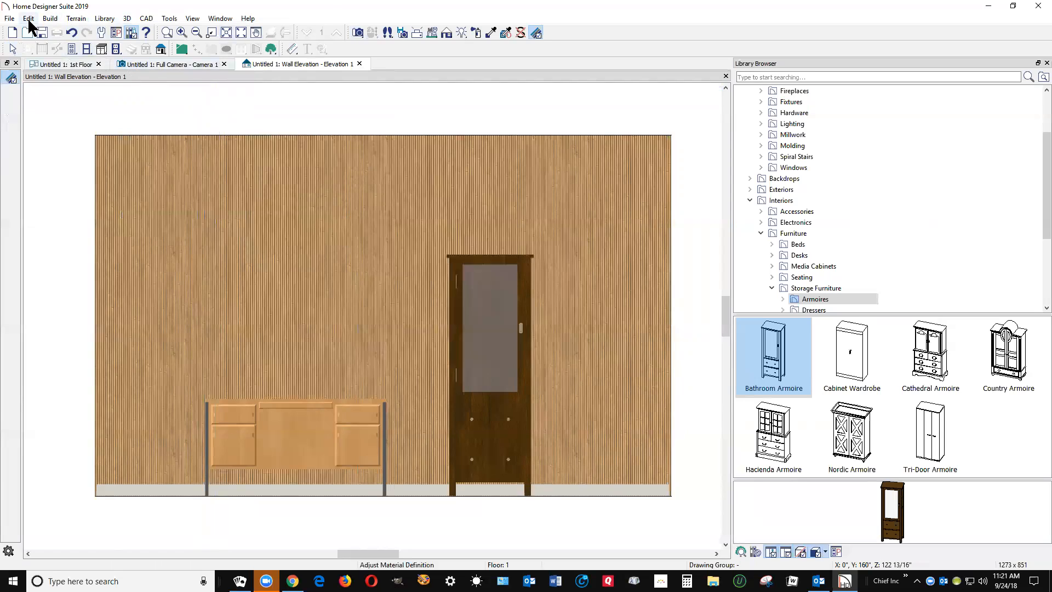
pyautogui.click(49, 22)
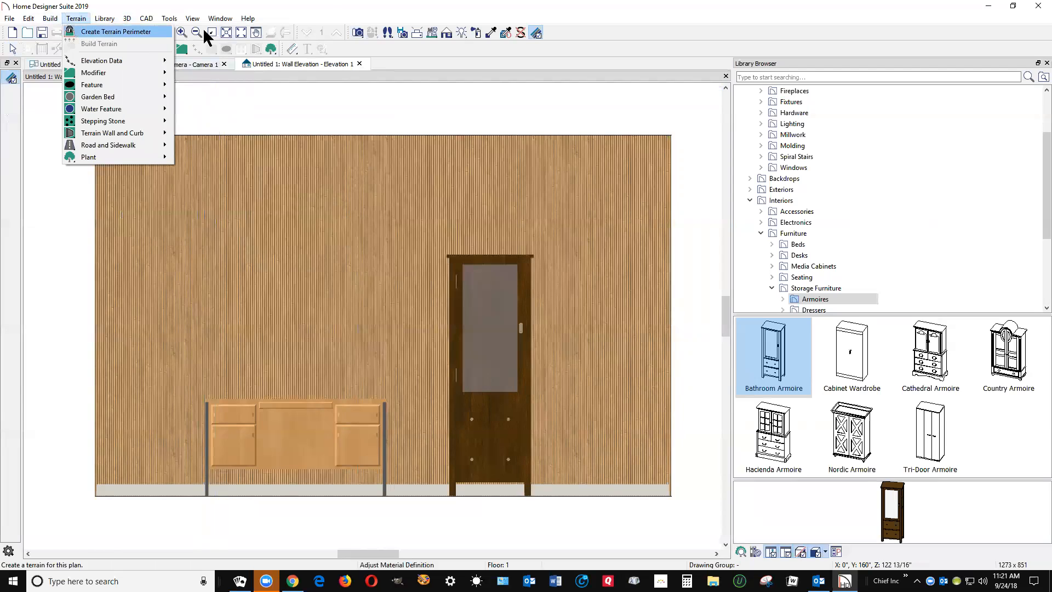
pyautogui.moveTo(102, 21)
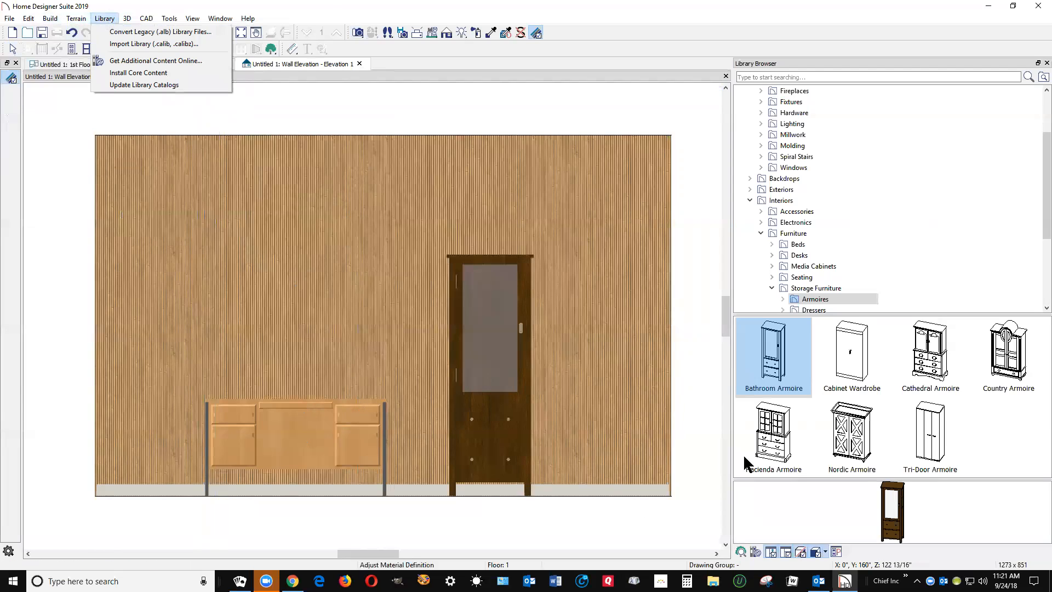
pyautogui.click(345, 122)
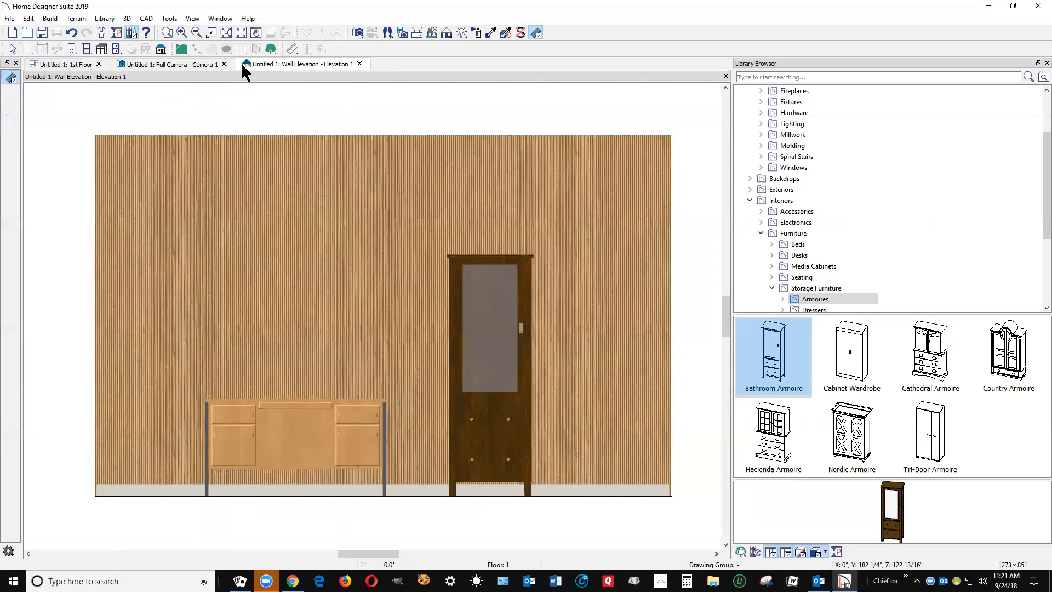
# Step: Examine the full layer list in the elevation's display options and close it without changing any layers
pyautogui.click(171, 19)
pyautogui.click(189, 31)
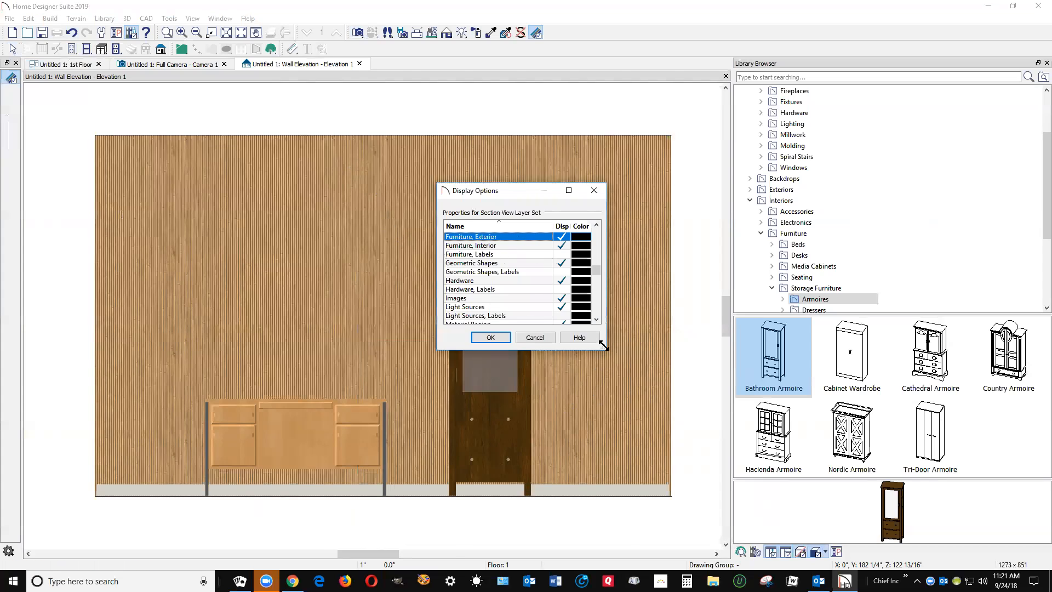
pyautogui.moveTo(603, 345); pyautogui.dragTo(621, 543)
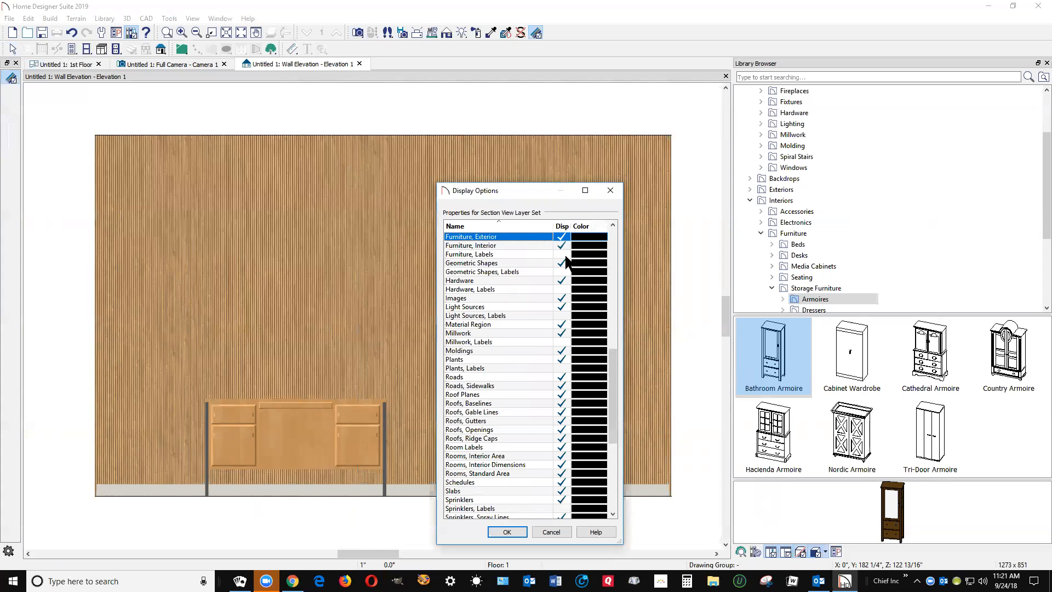
pyautogui.scroll(-4, 565, 285)
pyautogui.scroll(-3, 564, 313)
pyautogui.scroll(15, 568, 299)
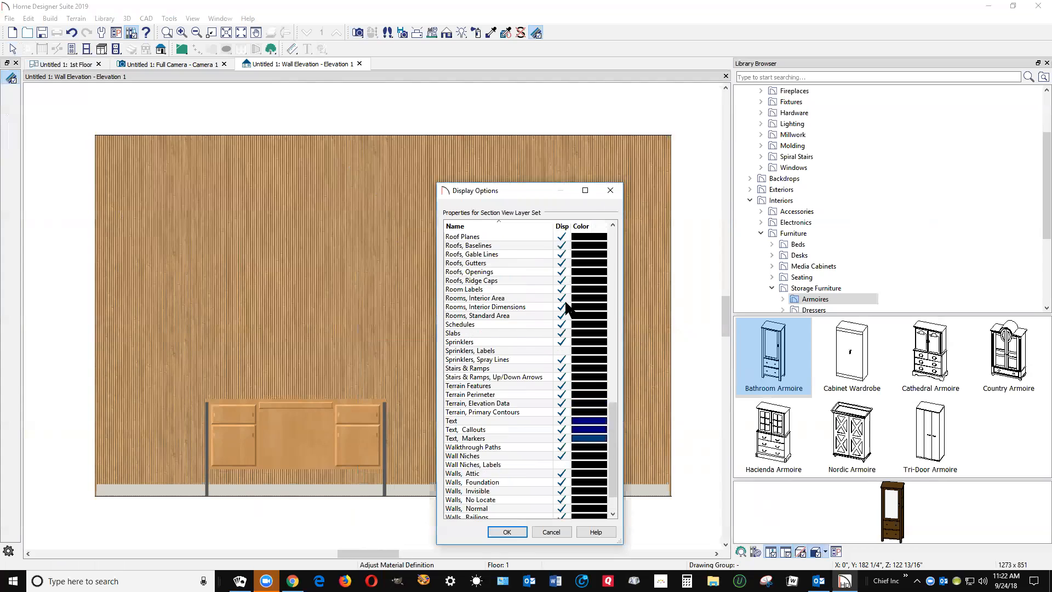
pyautogui.scroll(3, 568, 281)
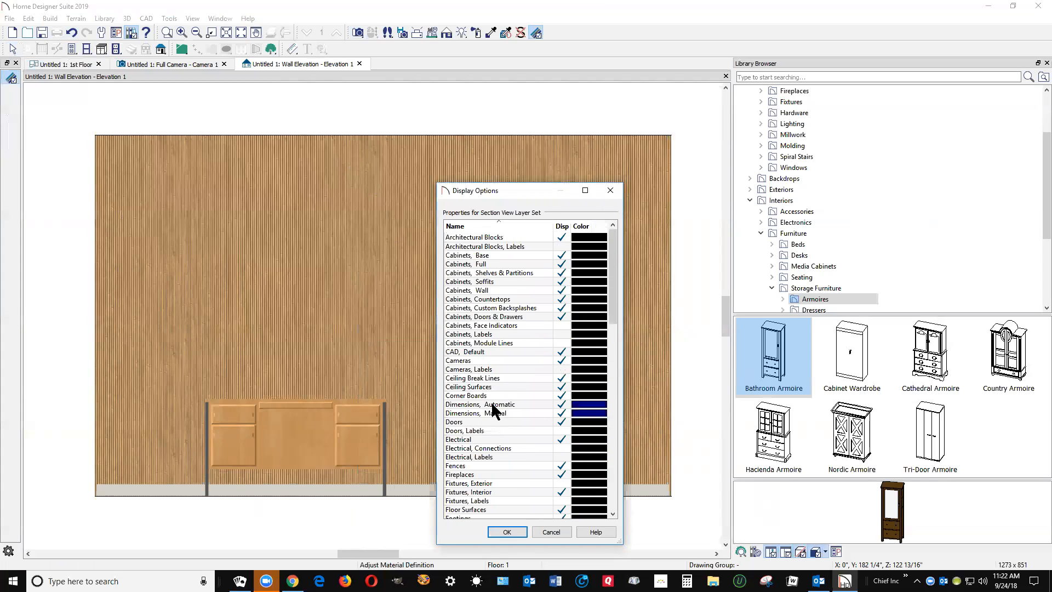
pyautogui.click(508, 532)
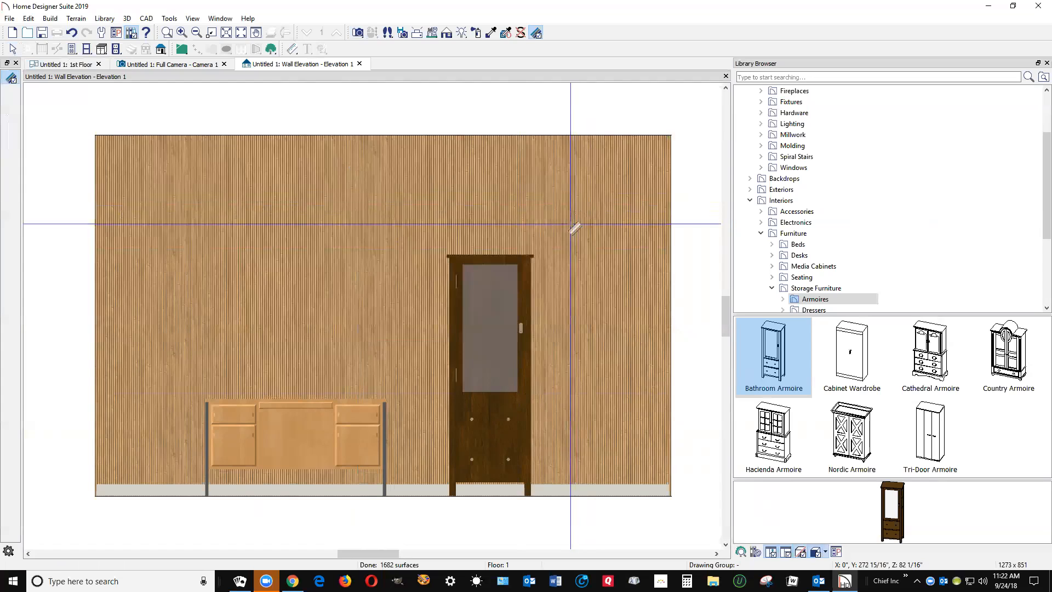